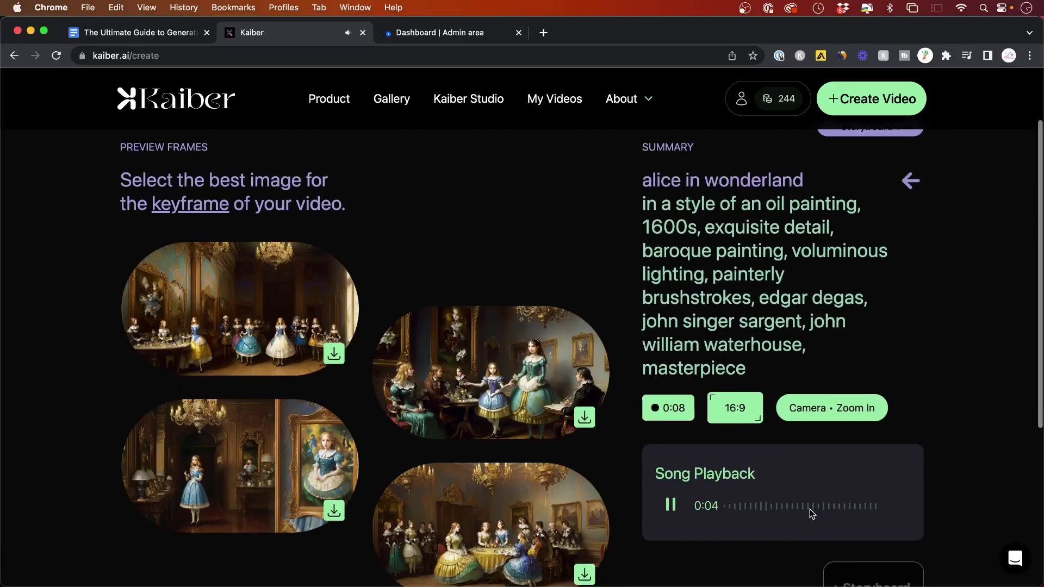
scroll(810, 509, "down", 1)
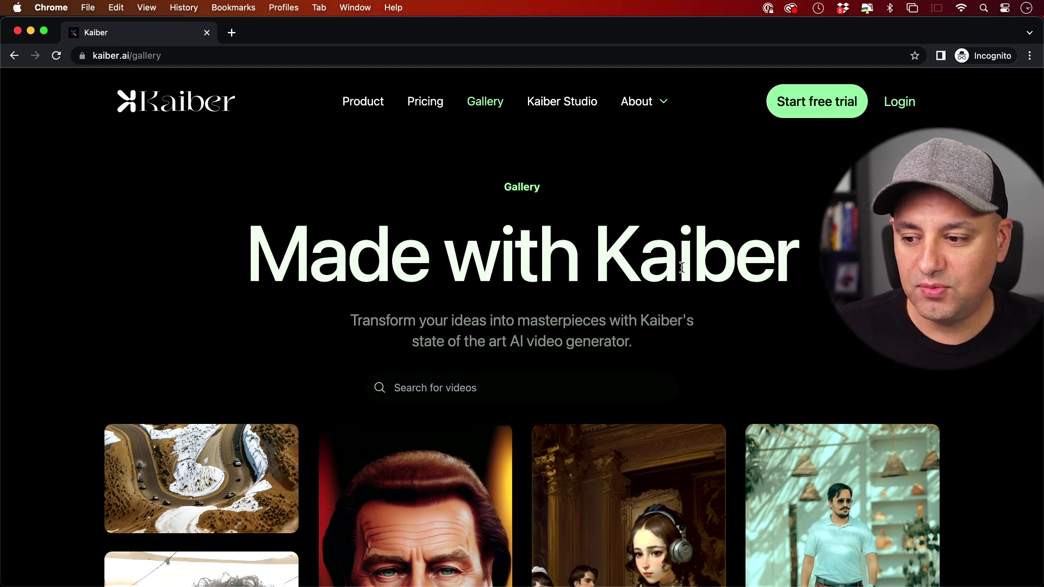
- Scroll through the Gallery page, then start the free-trial sign-up from the home page
scroll(682, 266, "down", 3)
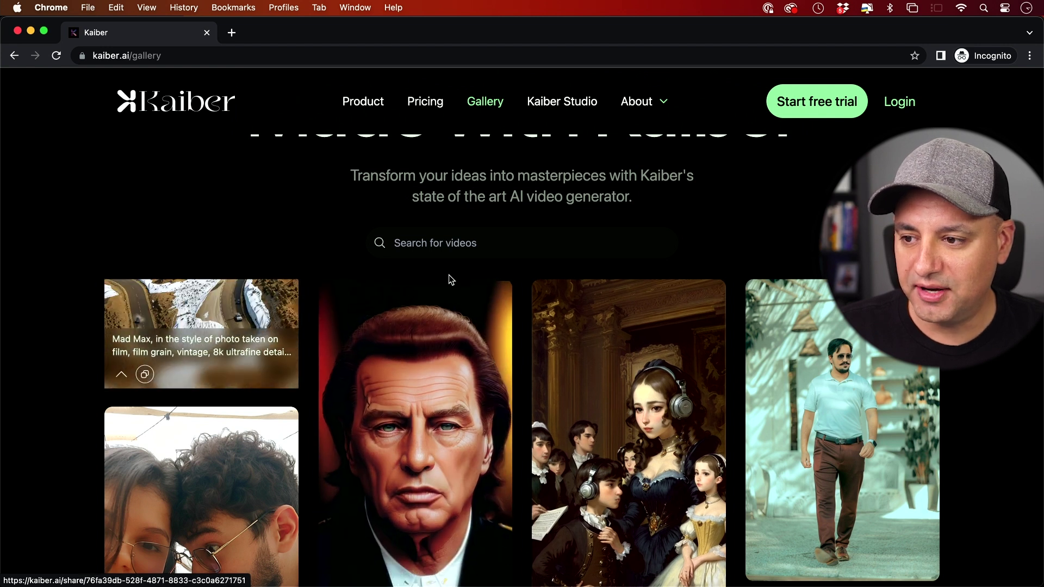
scroll(450, 279, "up", 3)
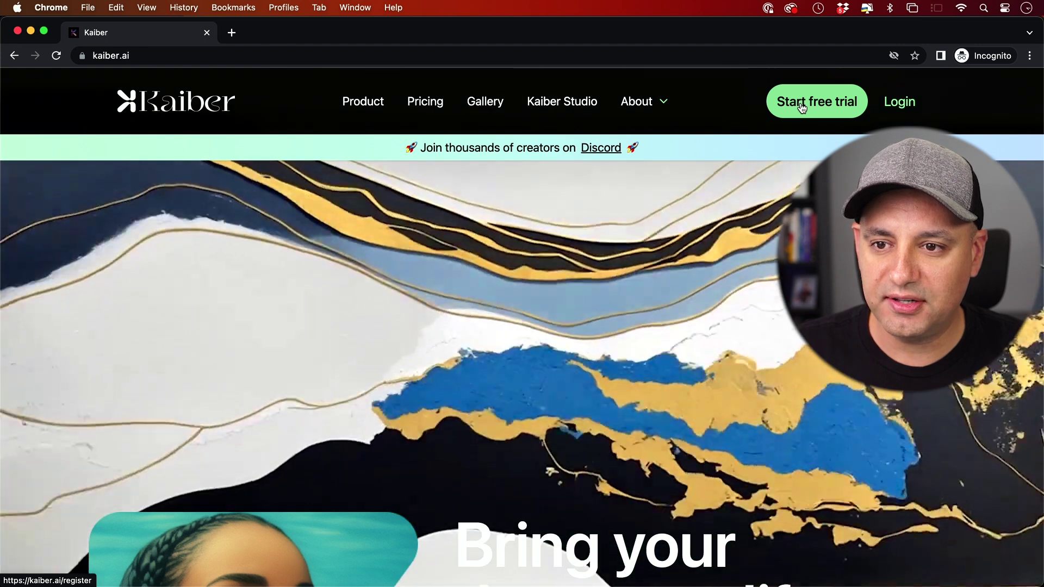
left_click(802, 107)
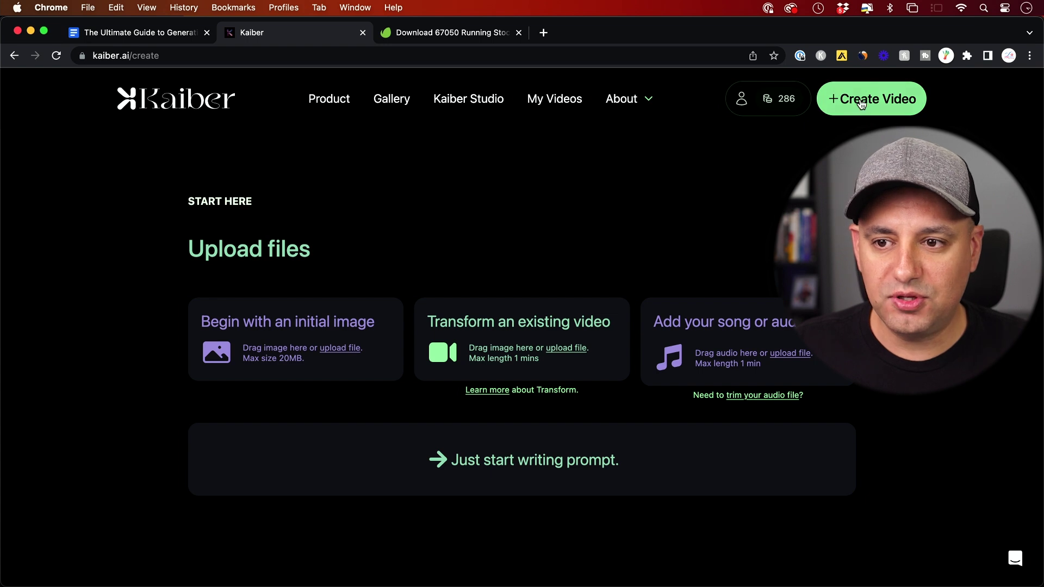
- Start a new video with + Create Video to reach the upload start page
left_click(850, 106)
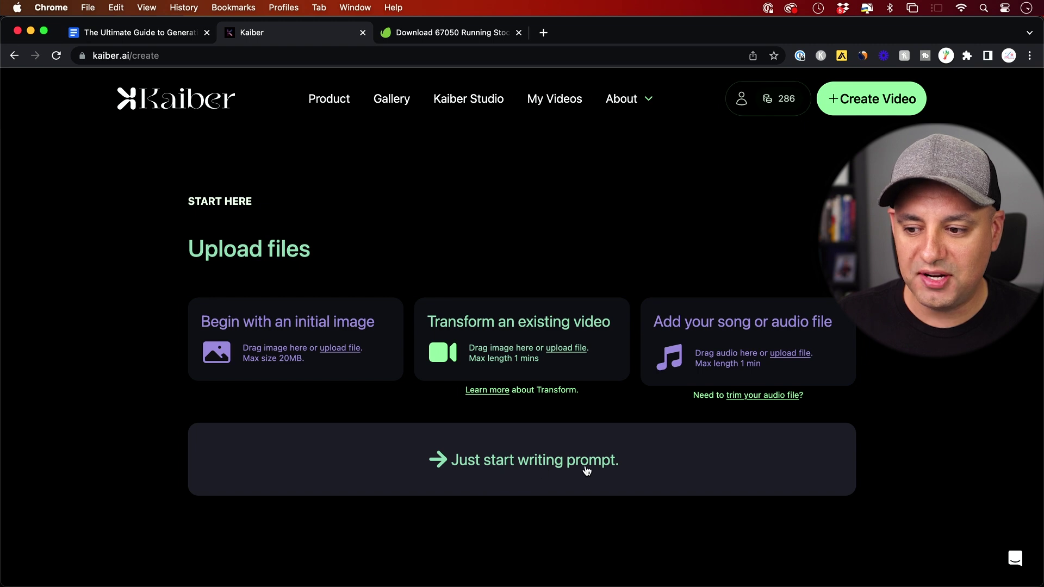
- Start a prompt-only video and fill the subject with the 'a futuristic cyberpunk' preset
left_click(532, 462)
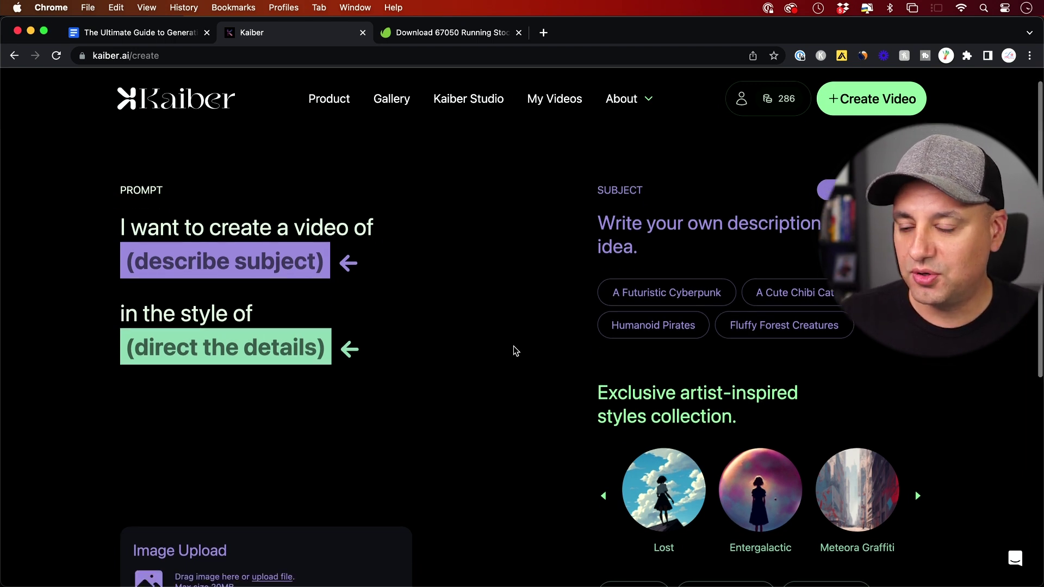
left_click_drag(109, 194, 229, 196)
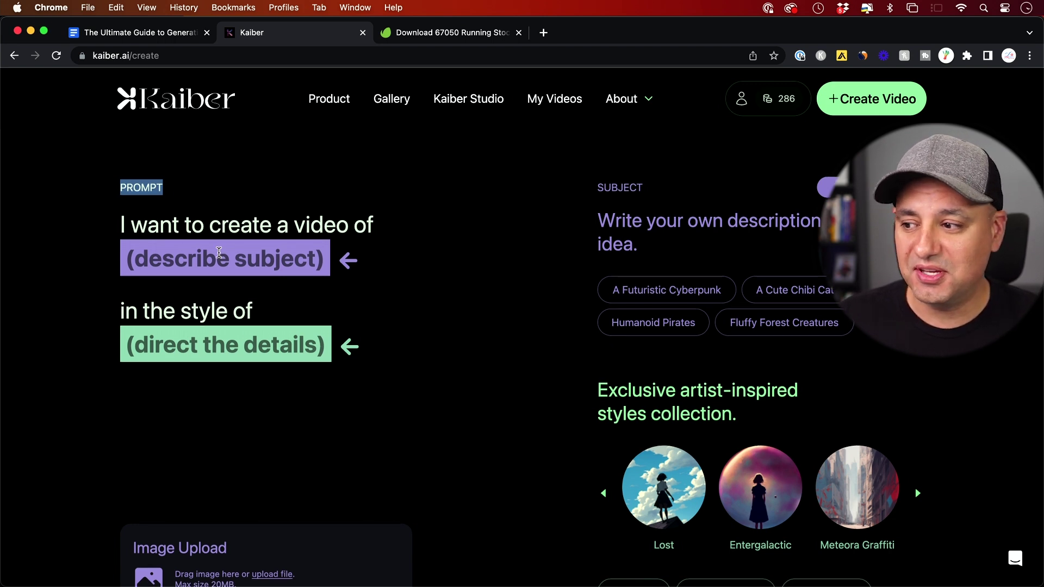
left_click(204, 260)
left_click(191, 259)
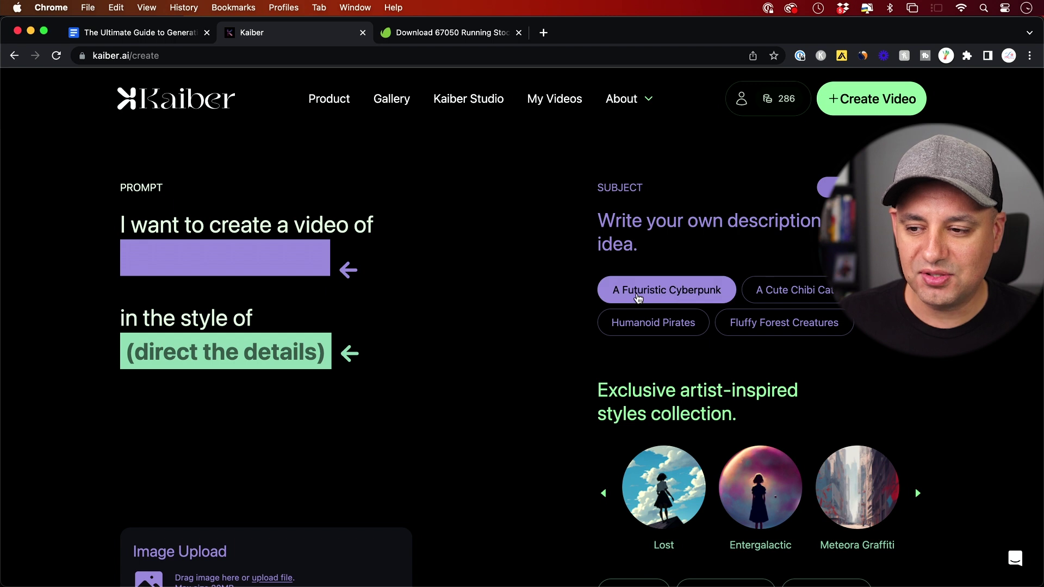
left_click(649, 297)
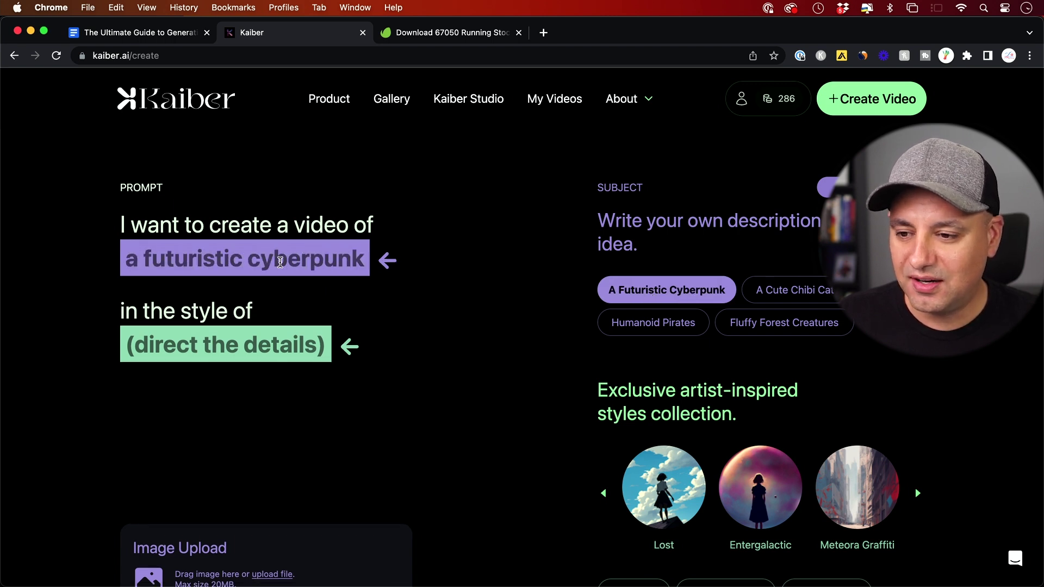
scroll(680, 338, "down", 2)
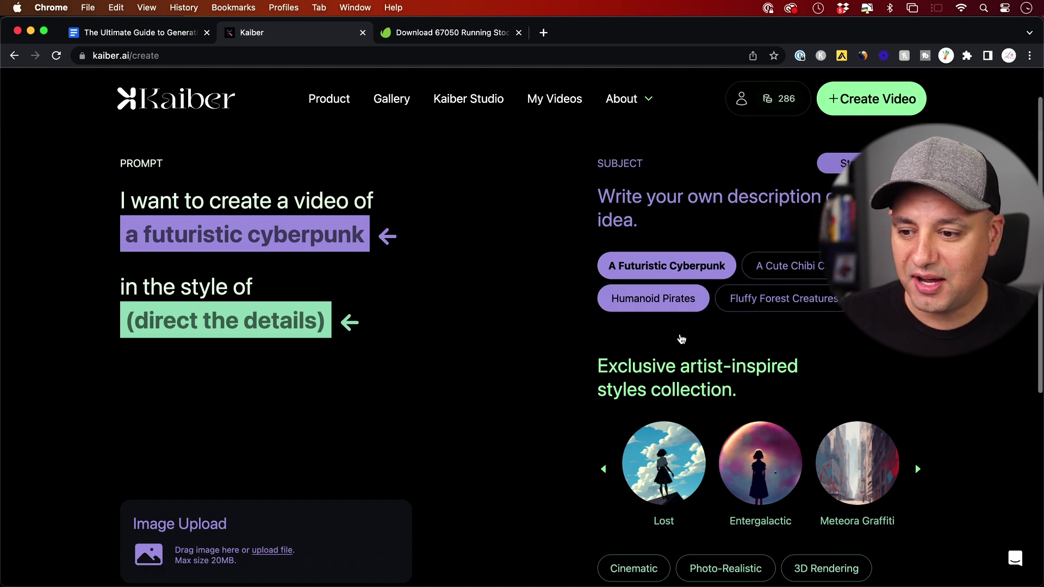
left_click(191, 275)
- Fill the style with the Photo-Realistic preset and append ', spaceship in the distance,' to the subject
scroll(212, 270, "down", 1)
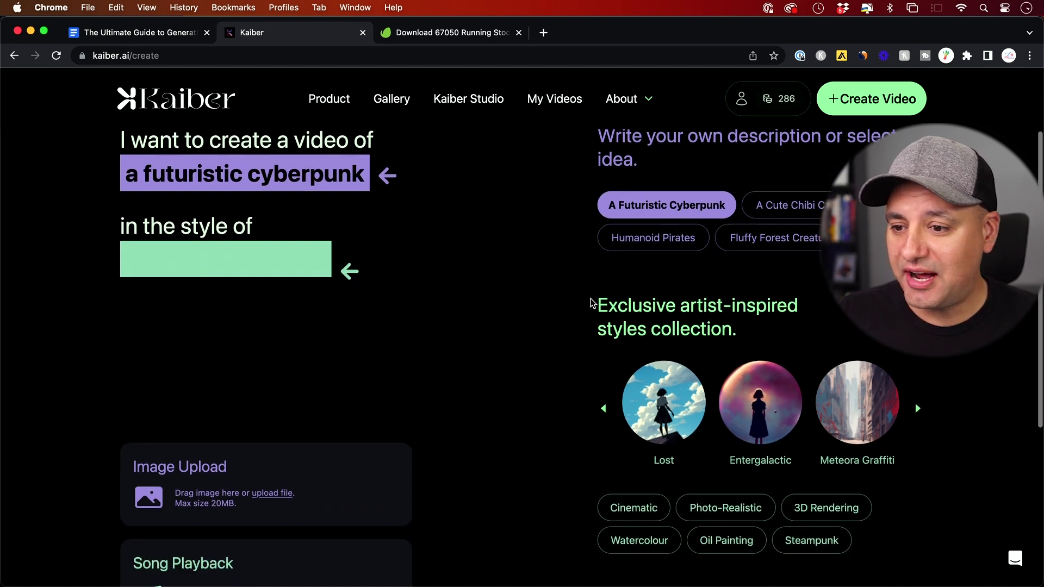
scroll(589, 303, "down", 2)
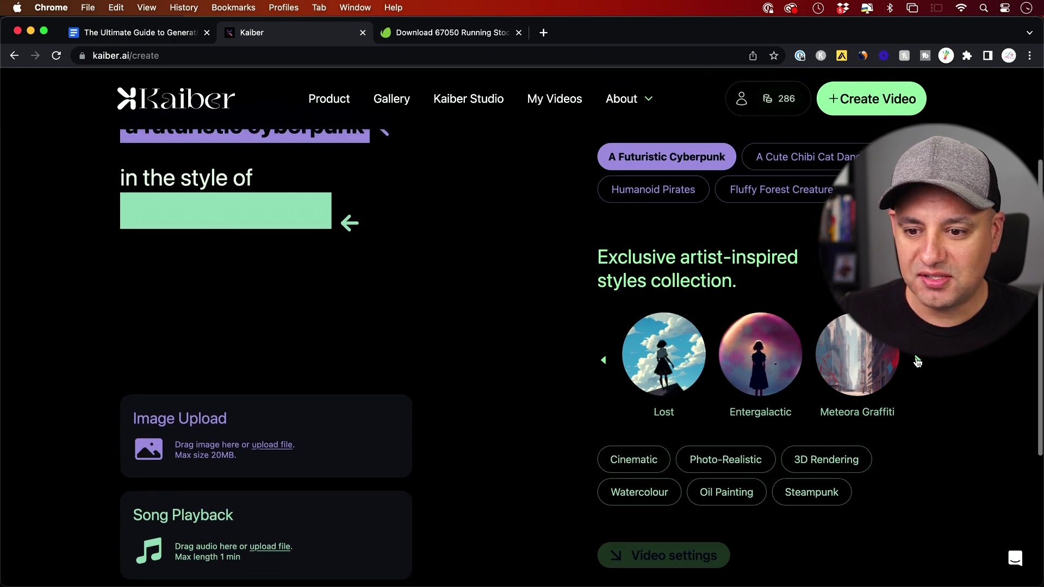
left_click(917, 359)
left_click(919, 358)
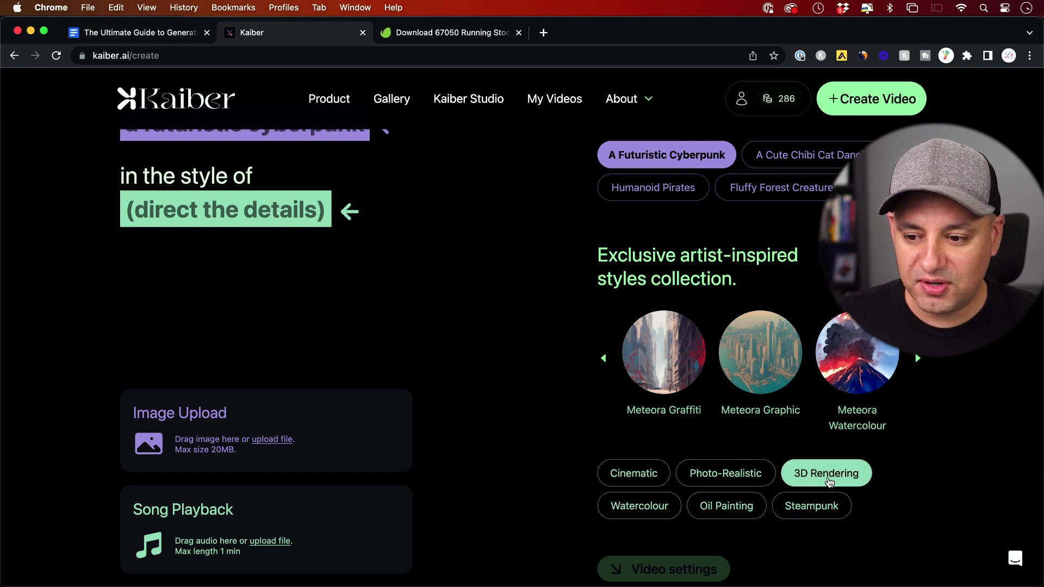
left_click(625, 478)
scroll(578, 442, "up", 2)
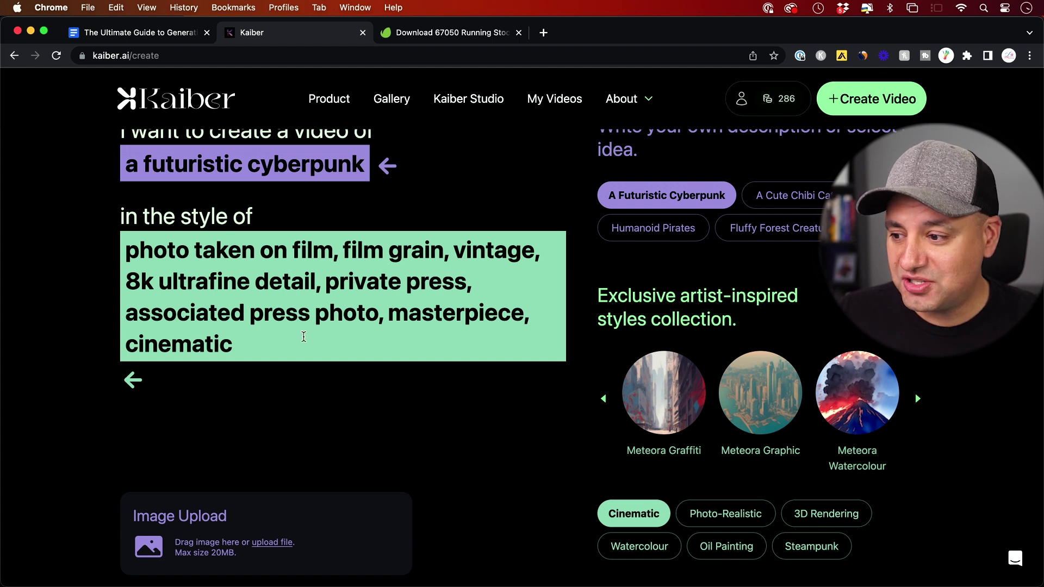
scroll(330, 272, "up", 2)
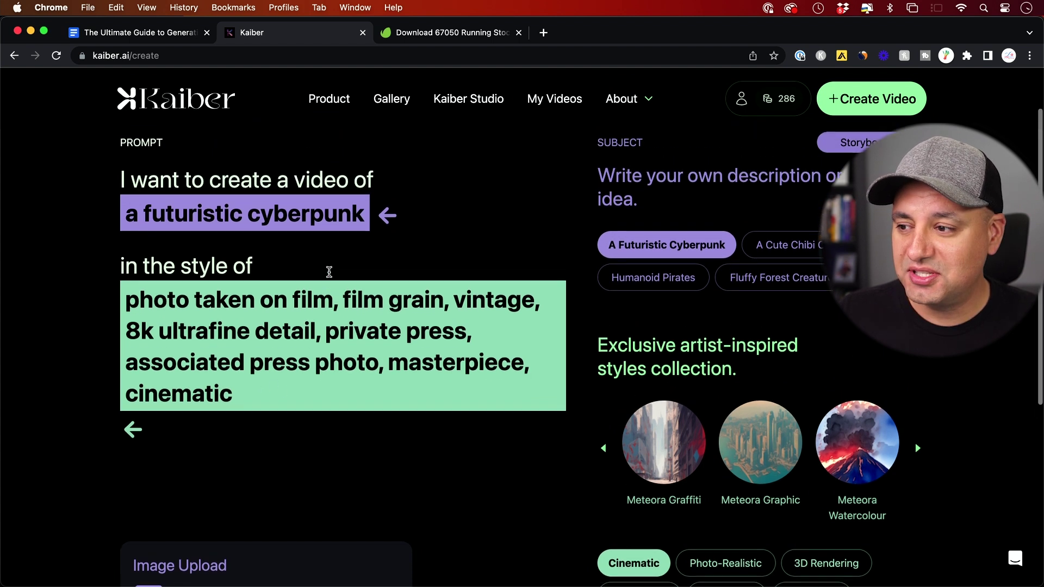
scroll(367, 329, "down", 2)
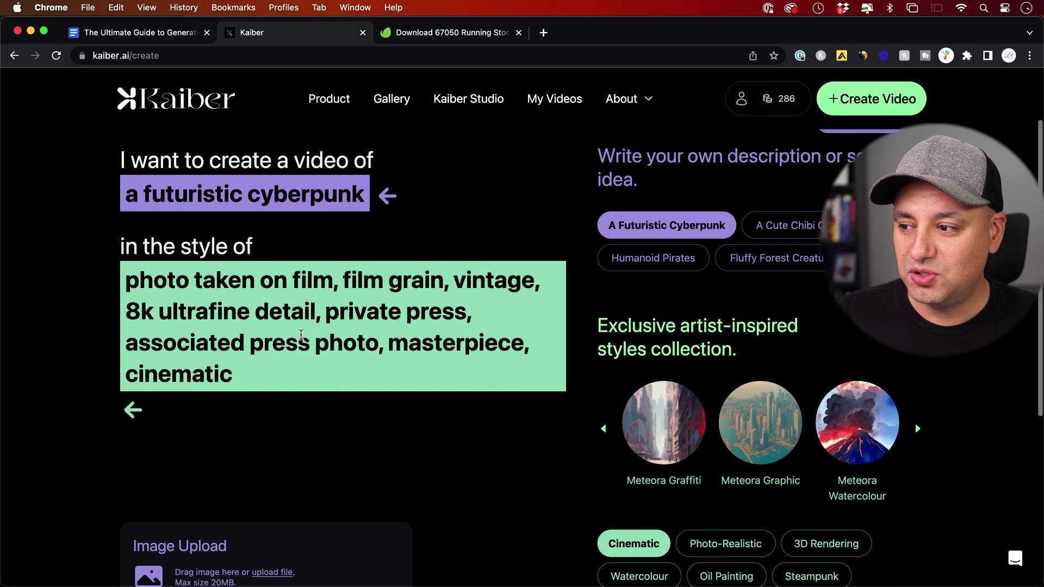
left_click(708, 525)
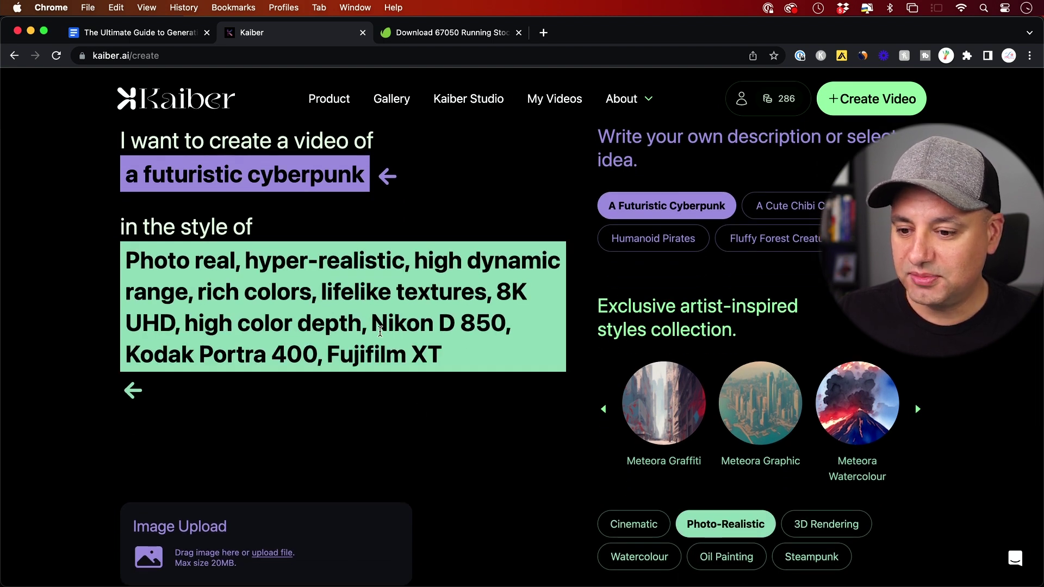
scroll(380, 330, "up", 2)
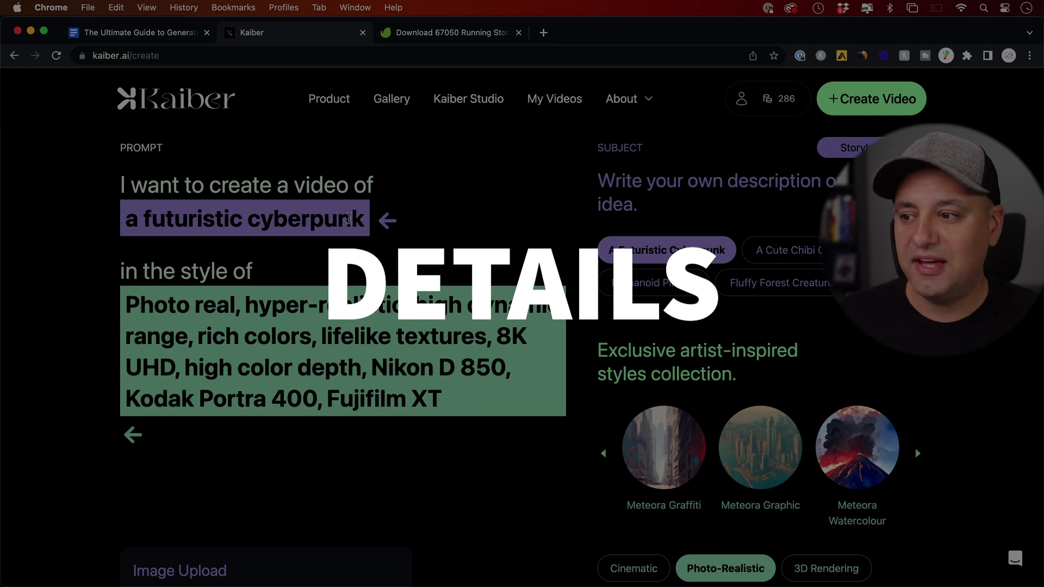
type(", spaceship in the dista")
type("nce,")
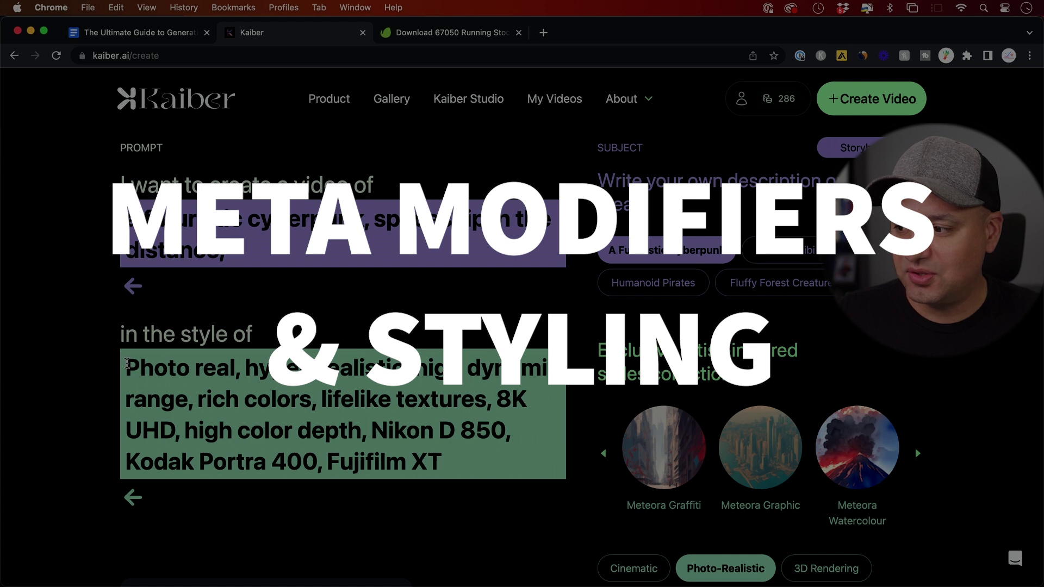
- Select the finished style text and continue to Video settings (defaults 0:08, 9:16)
left_click_drag(126, 363, 461, 466)
scroll(454, 435, "down", 1)
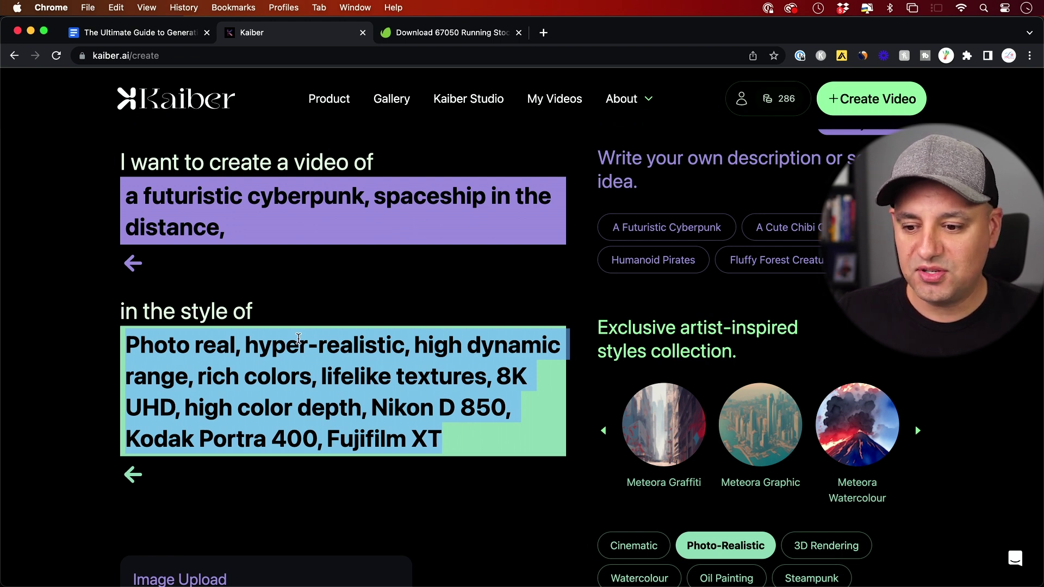
scroll(409, 337, "down", 5)
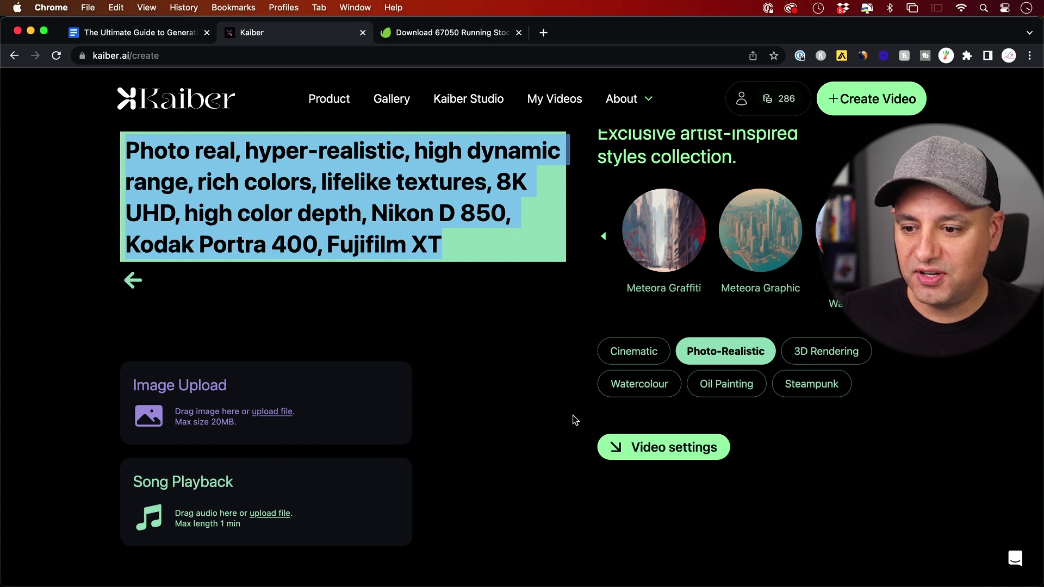
left_click(650, 452)
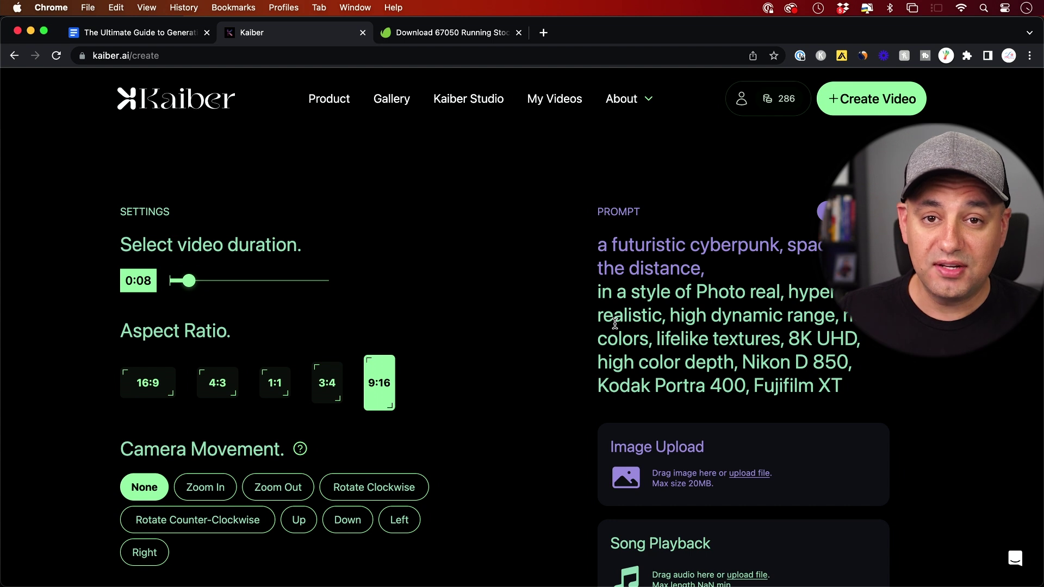
- Set the duration to 0:06 and the aspect ratio to 16:9, cutting the cost to 6 credits
scroll(615, 322, "down", 2)
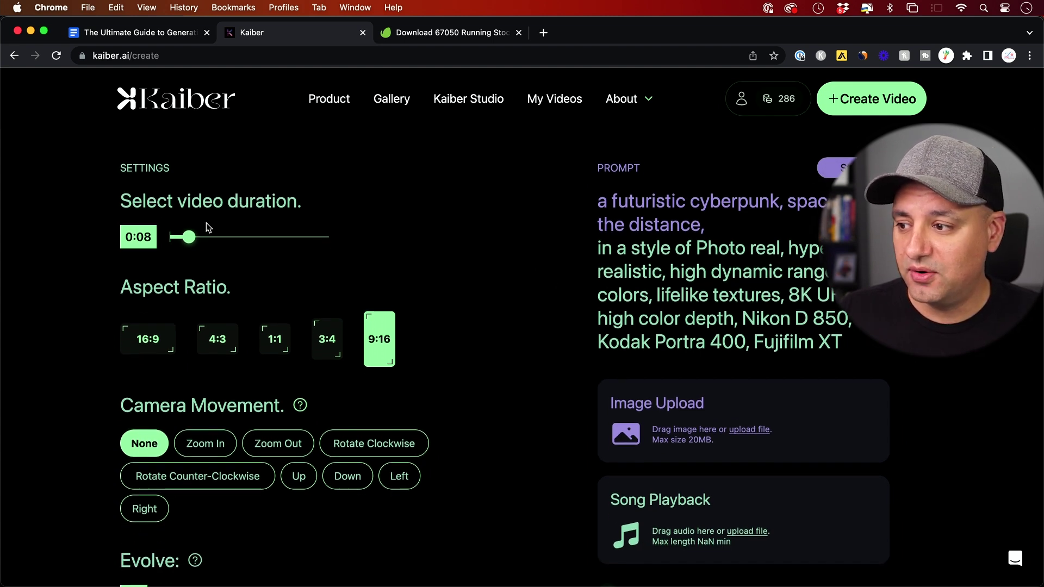
left_click_drag(192, 240, 358, 241)
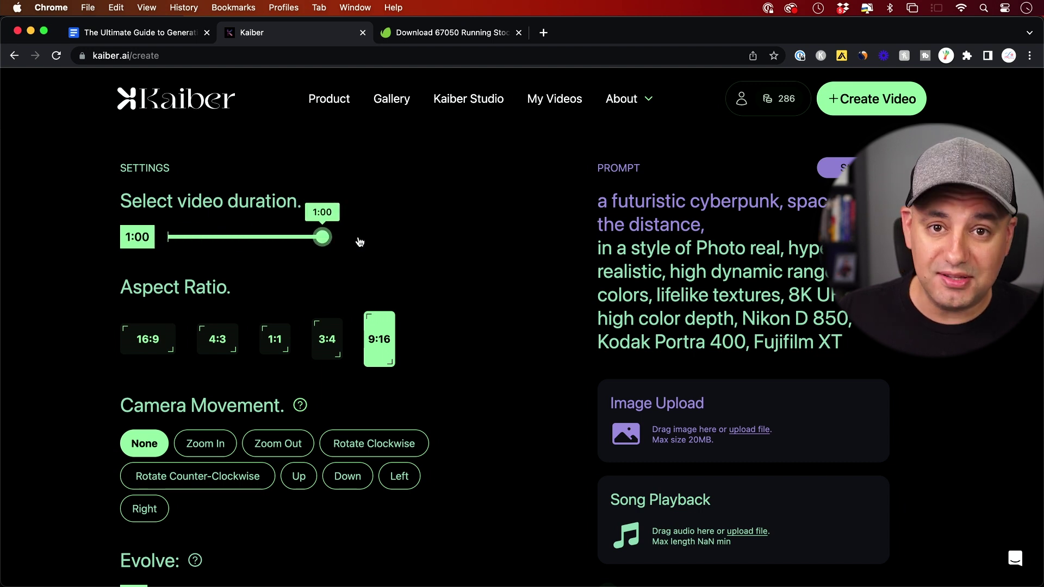
left_click_drag(359, 242, 181, 249)
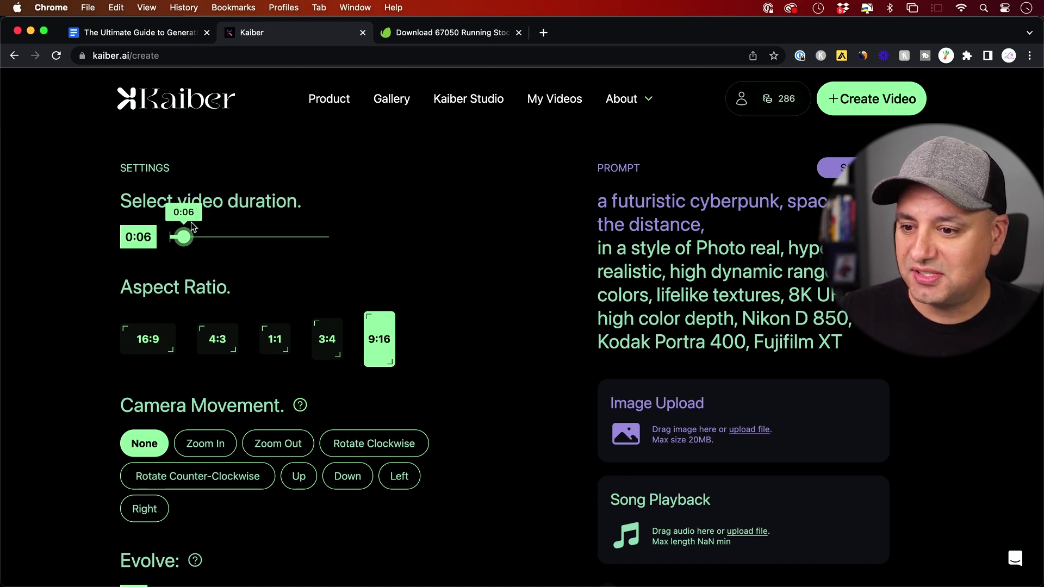
scroll(571, 261, "down", 2)
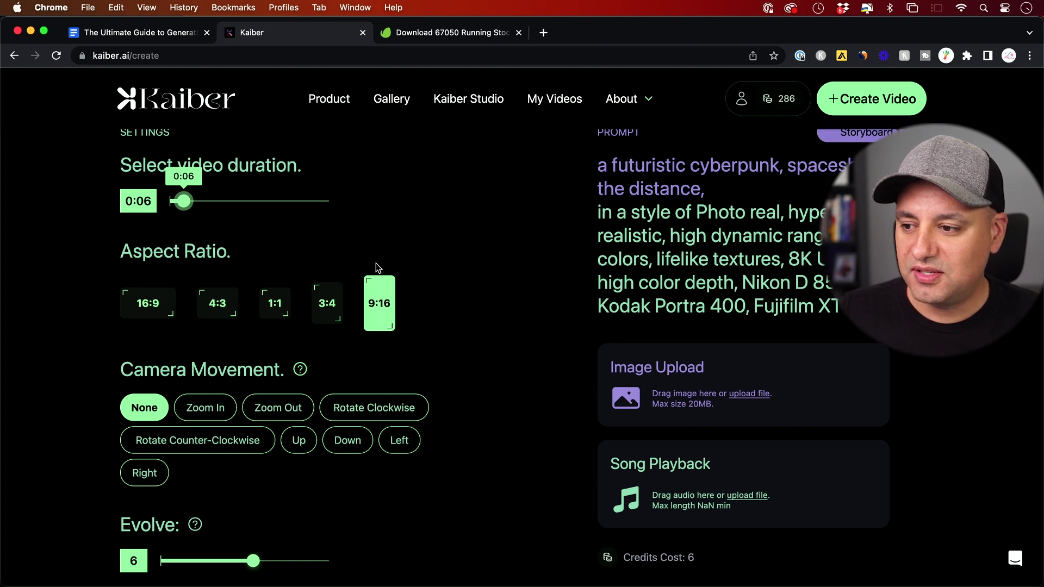
left_click(144, 315)
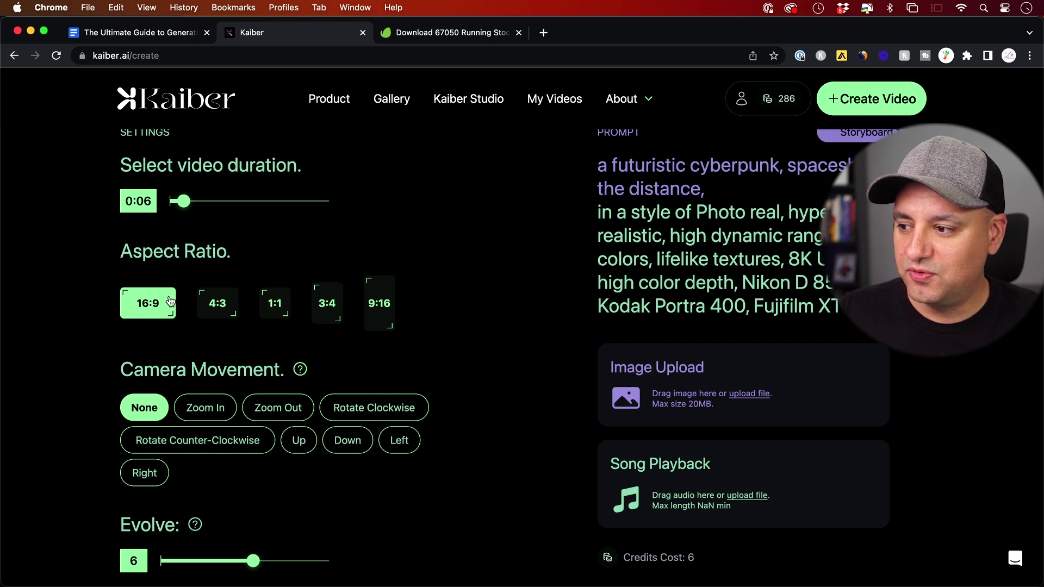
scroll(98, 307, "down", 1)
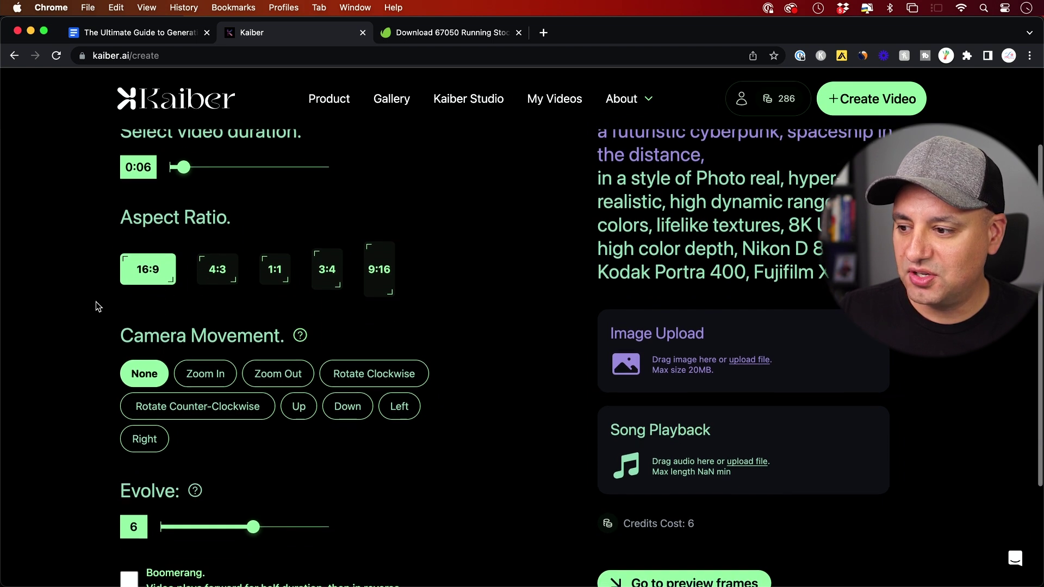
mouse_move(305, 338)
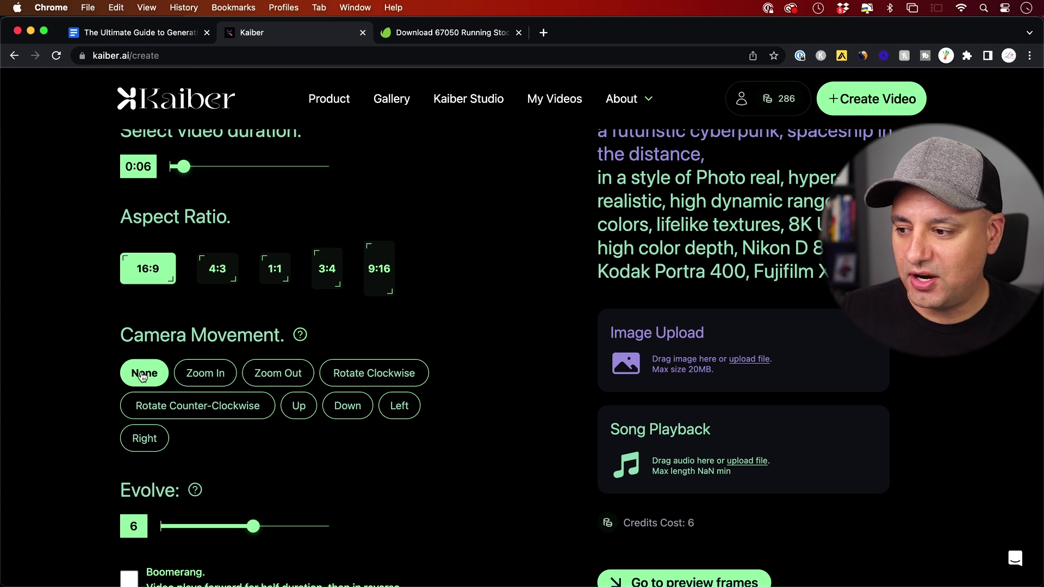
- Choose Zoom Out camera movement and set Evolve to its minimum of 1
left_click(206, 376)
left_click(276, 375)
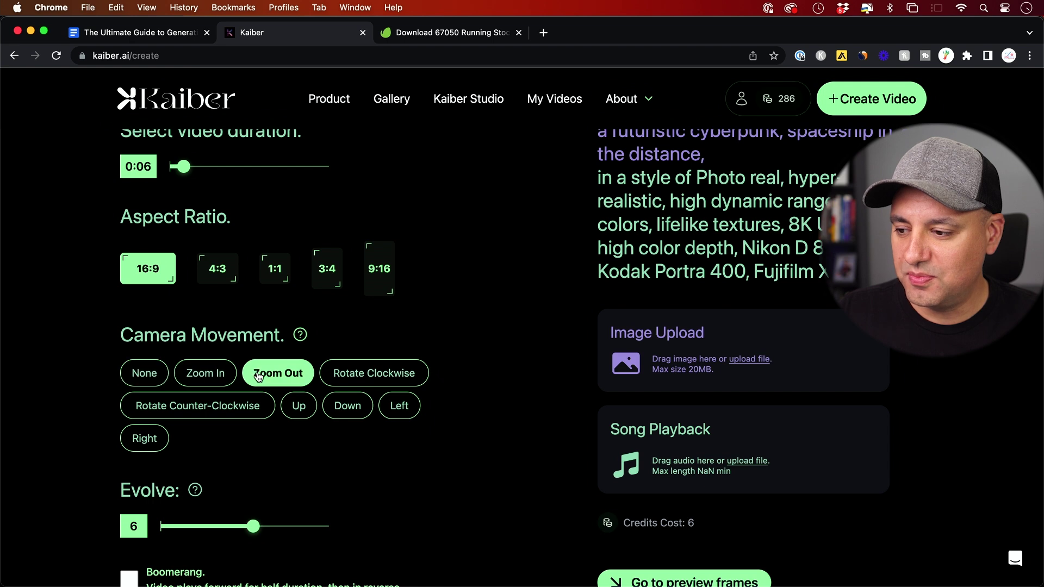
scroll(92, 373, "down", 1)
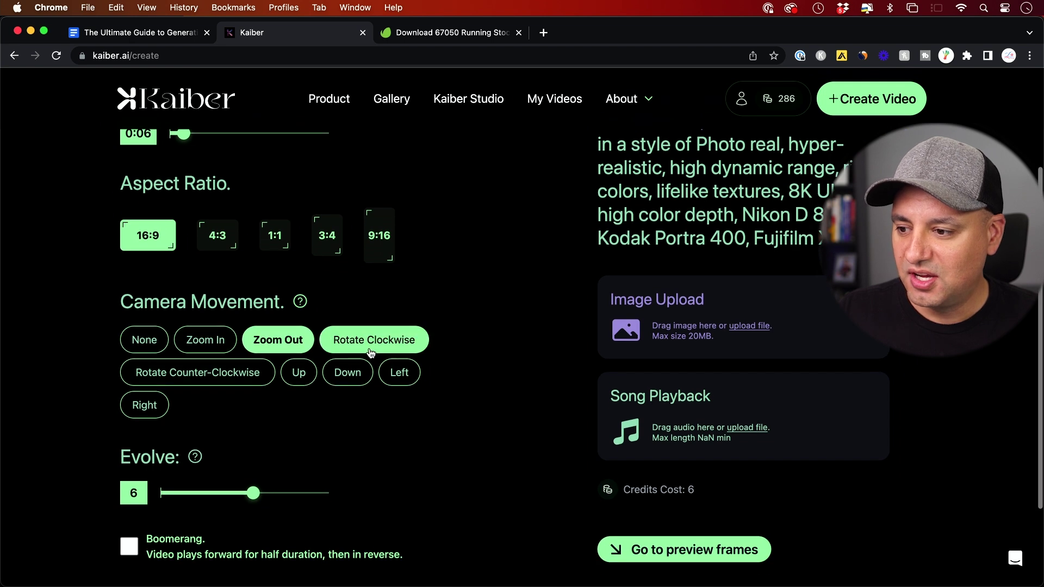
scroll(337, 386, "down", 2)
mouse_move(191, 398)
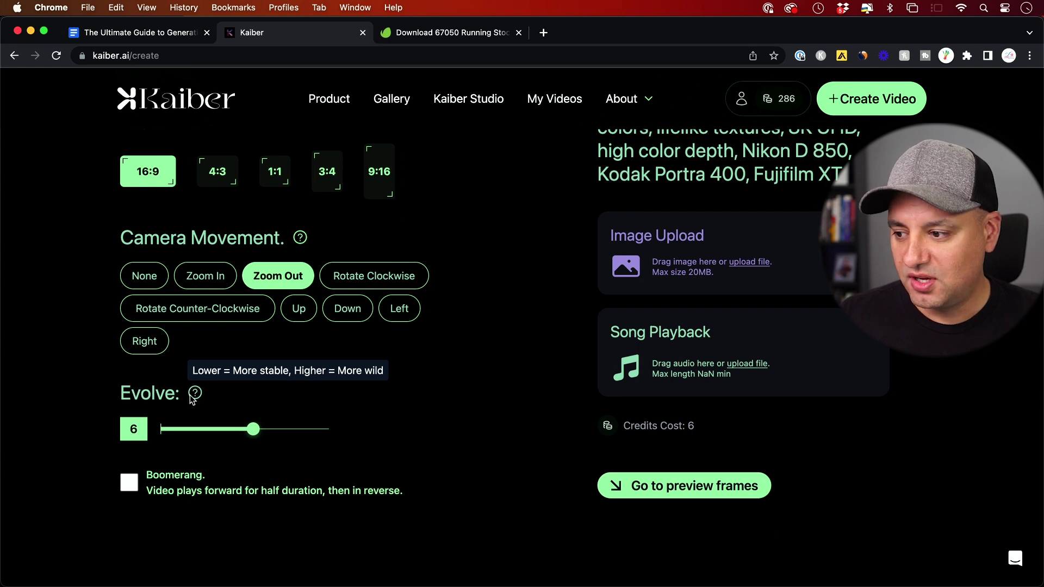
left_click_drag(253, 430, 368, 438)
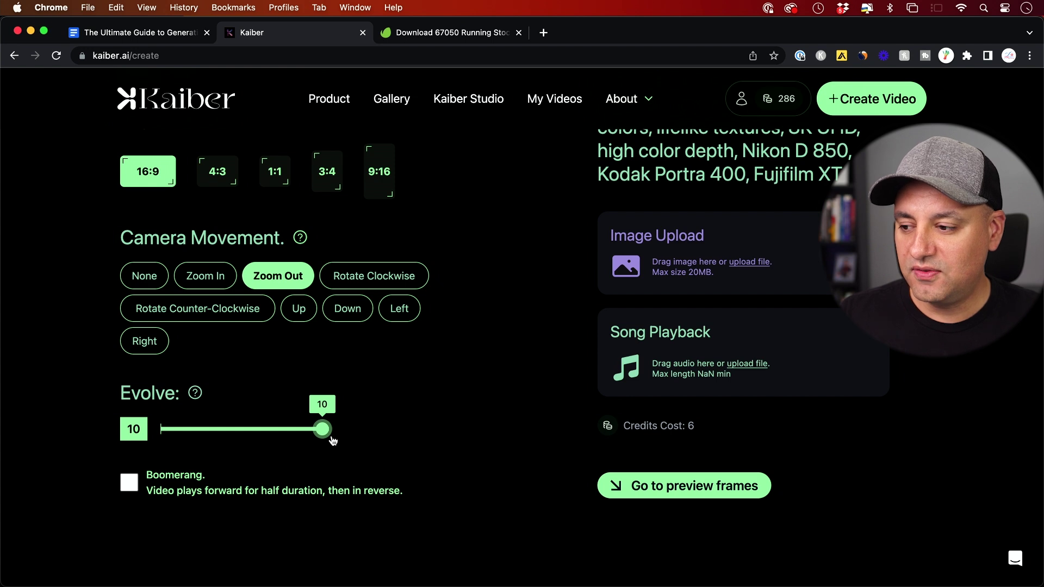
mouse_move(200, 397)
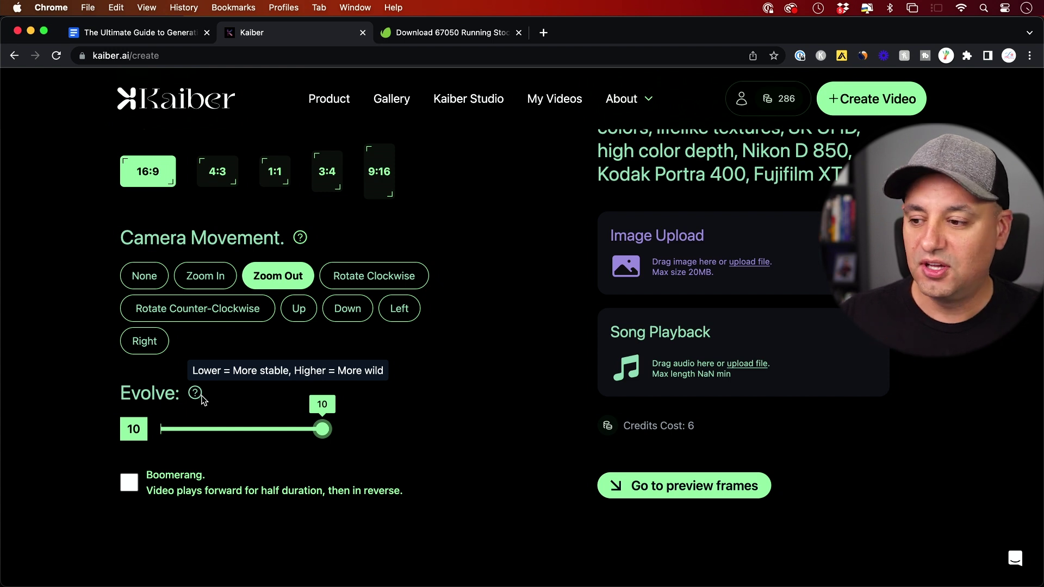
left_click_drag(322, 430, 178, 441)
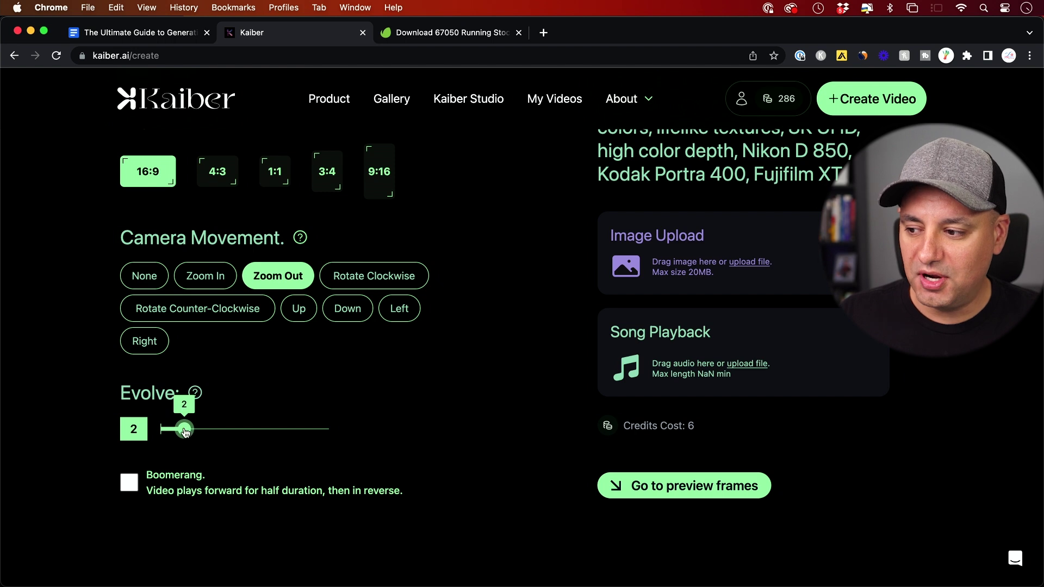
left_click_drag(184, 431, 169, 432)
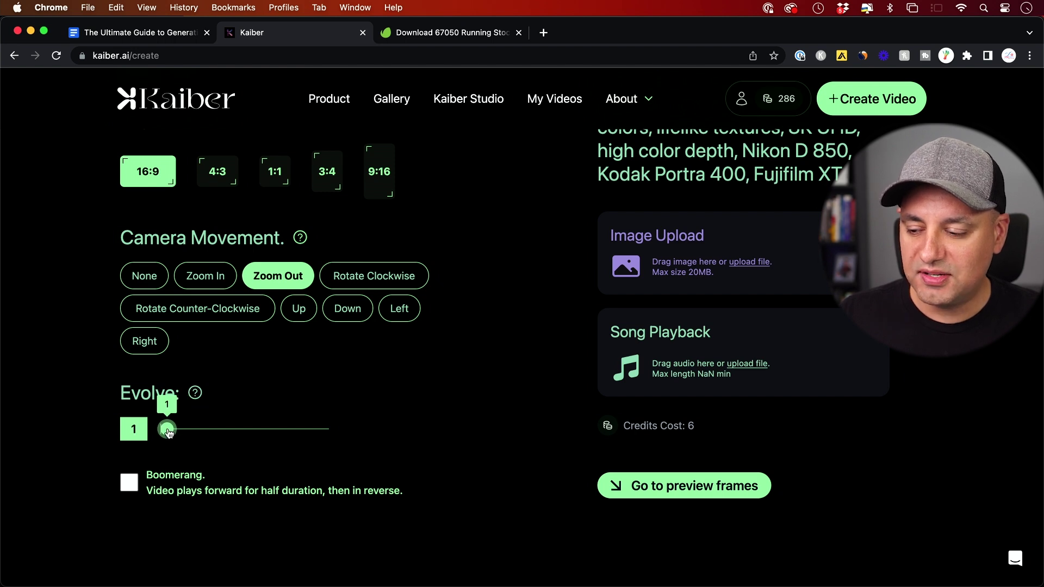
left_click(252, 430)
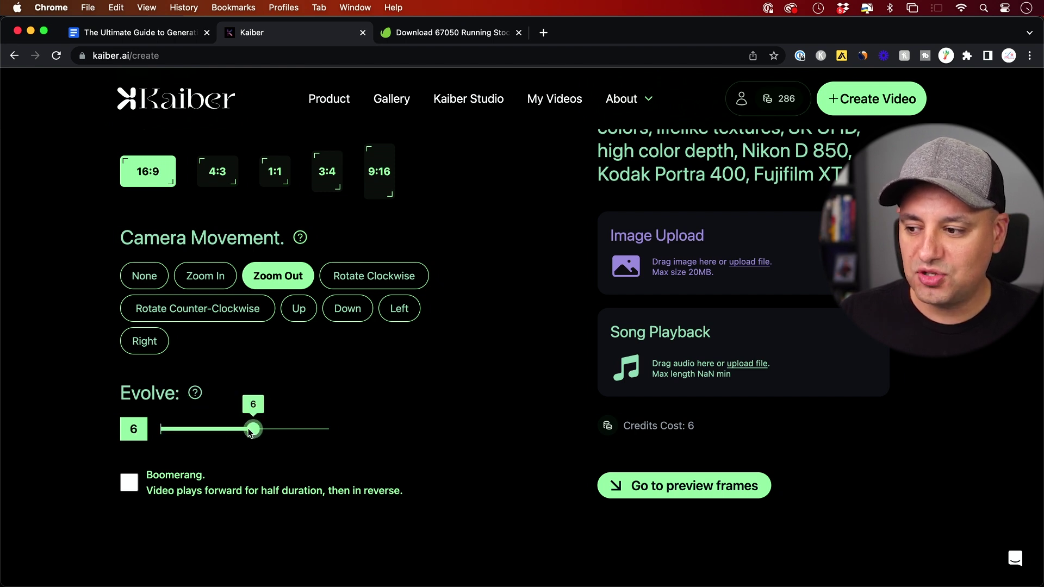
left_click_drag(250, 433, 145, 432)
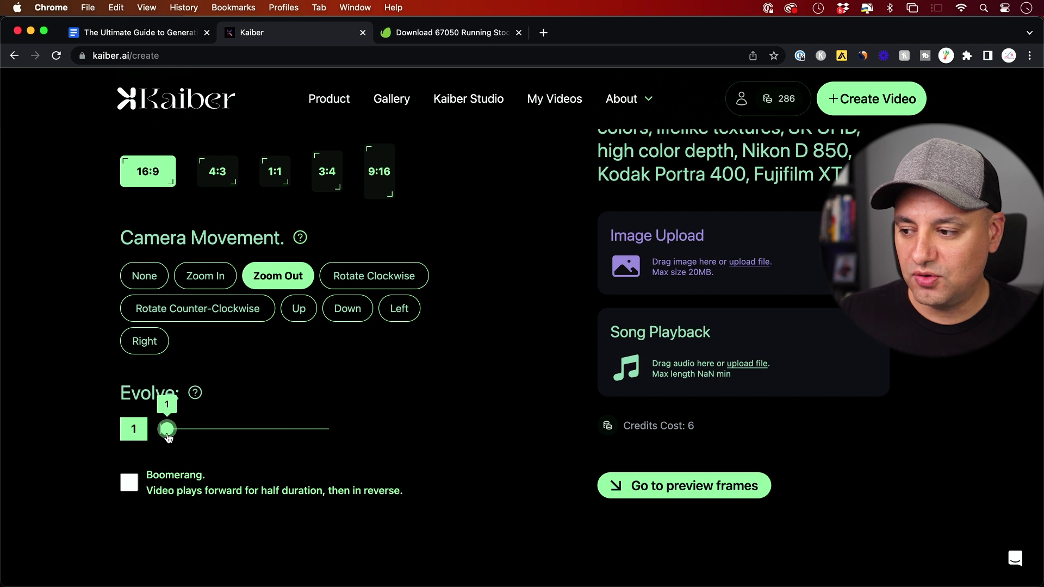
mouse_move(167, 429)
left_mouse_down()
mouse_move(332, 441)
mouse_move(164, 439)
left_mouse_up()
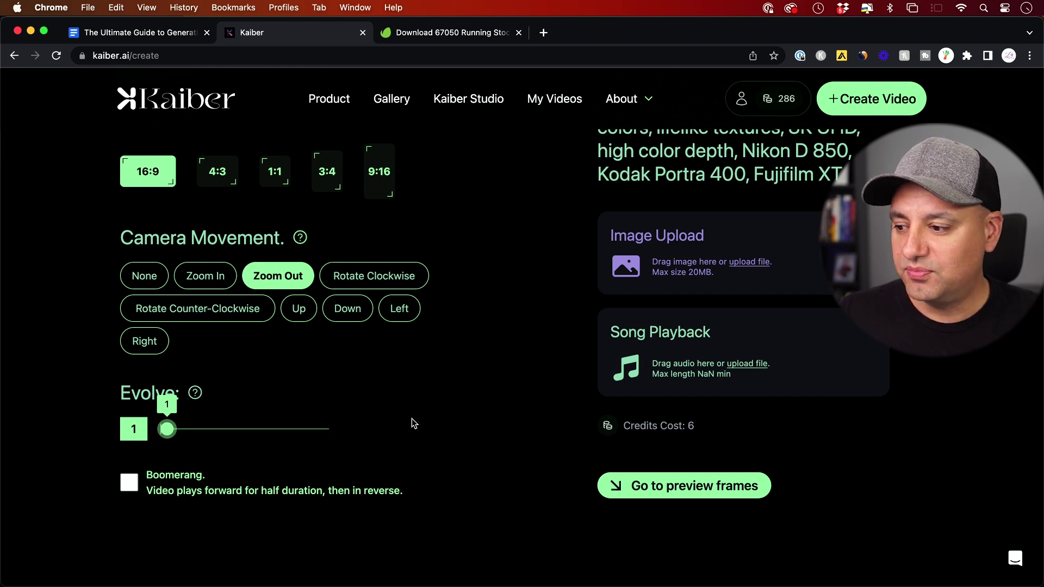
- Toggle the boomerang option, then generate preview frames for the 6-credit video
scroll(412, 423, "down", 2)
scroll(412, 424, "up", 1)
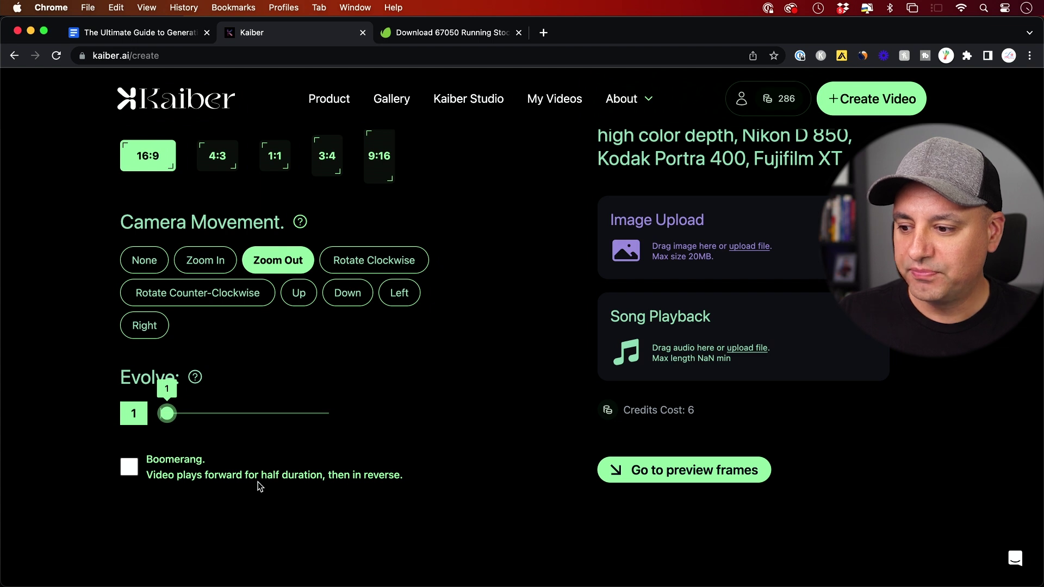
left_click(131, 468)
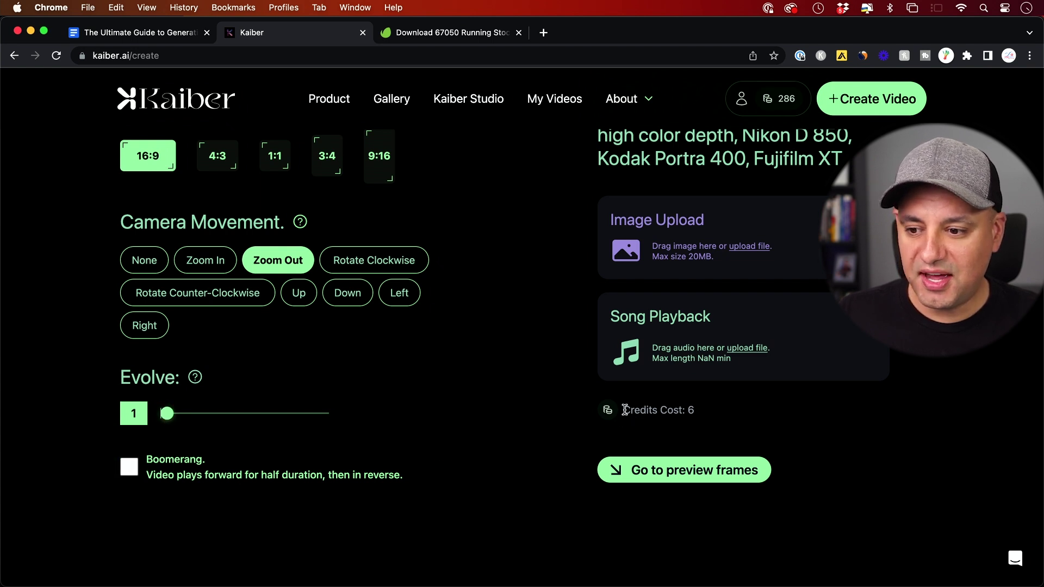
left_click_drag(623, 410, 732, 408)
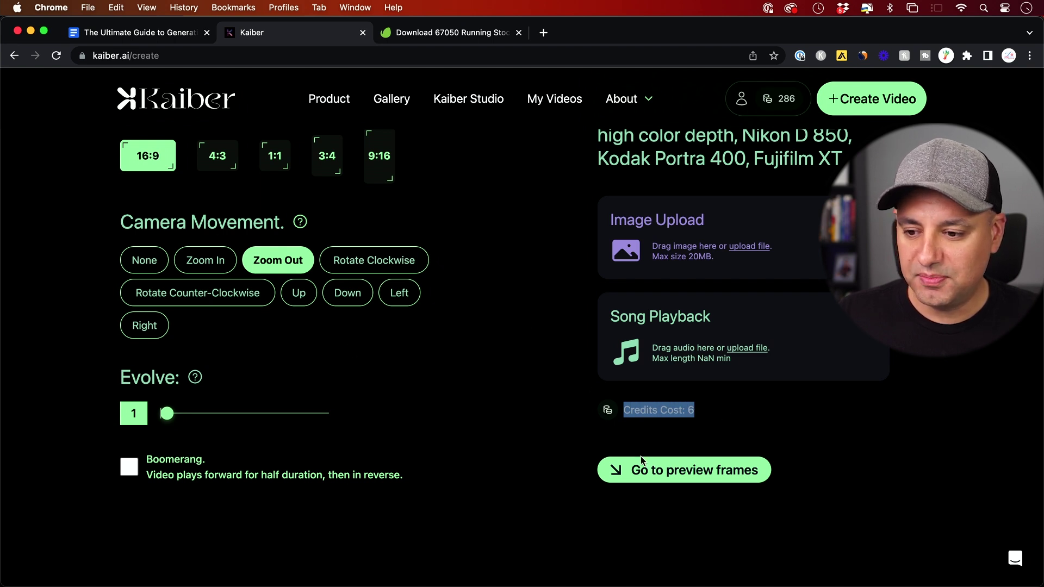
left_click(661, 474)
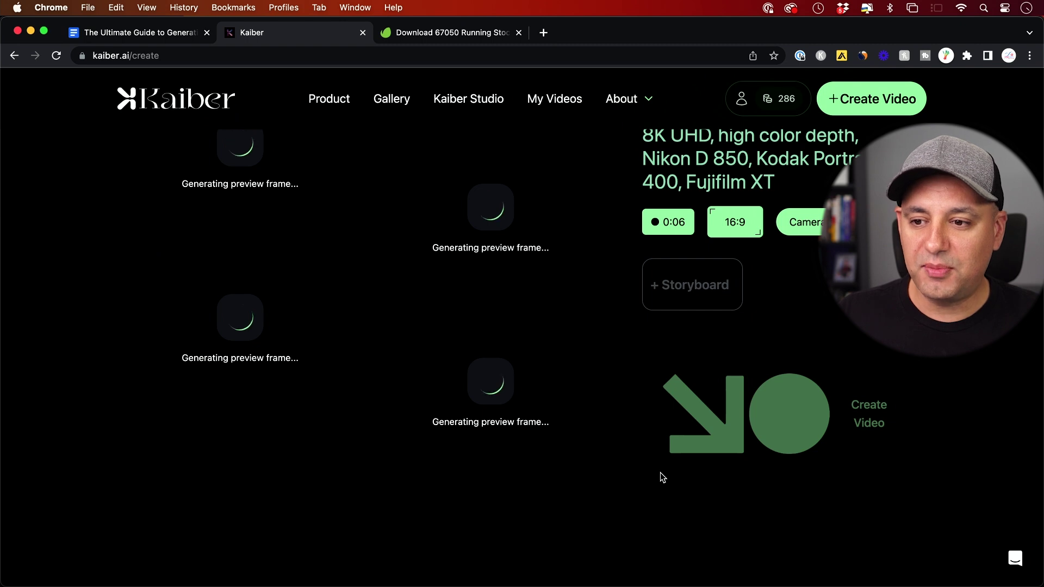
- Scroll the preview step while the four cyberpunk city and spaceship frames finish loading
scroll(613, 402, "up", 1)
scroll(613, 408, "up", 1)
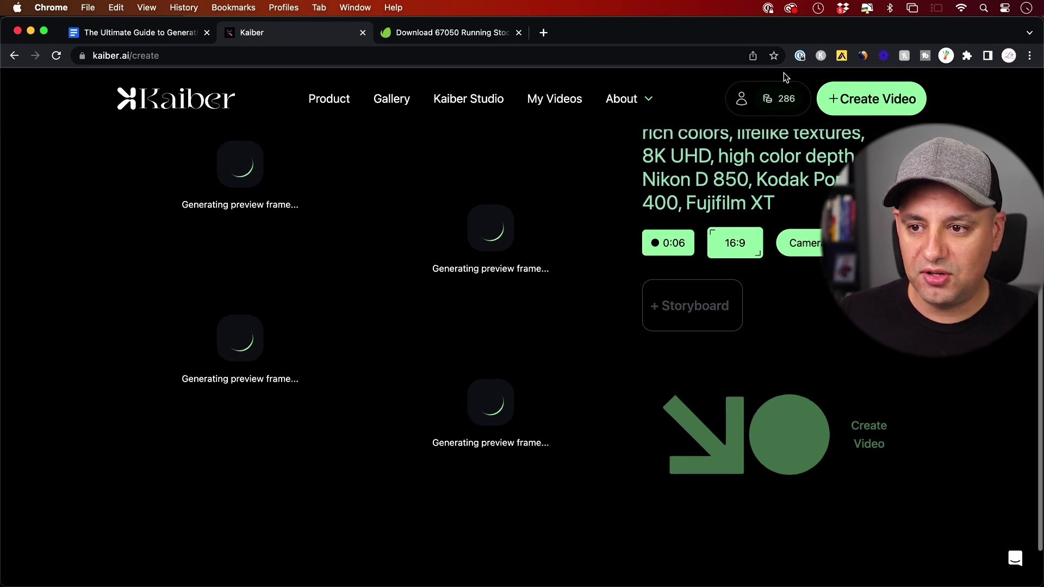
scroll(575, 208, "up", 2)
scroll(575, 208, "up", 4)
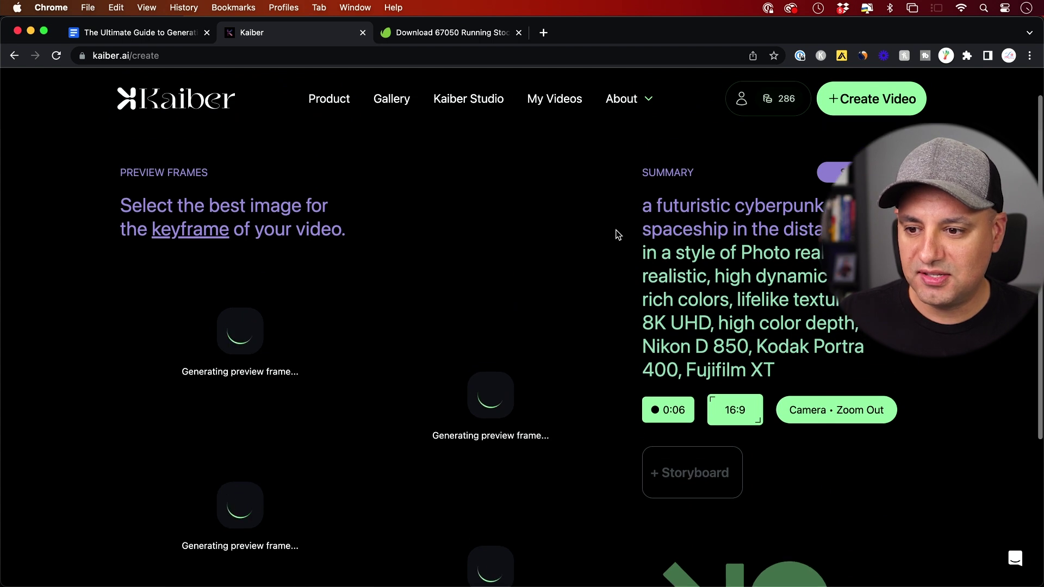
scroll(617, 234, "down", 4)
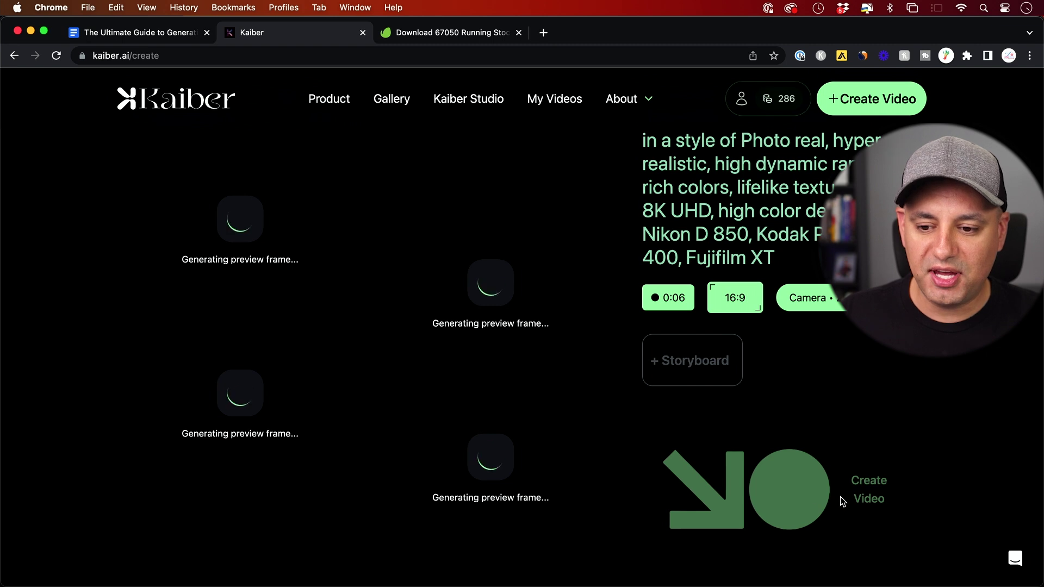
scroll(545, 356, "up", 5)
scroll(597, 358, "down", 4)
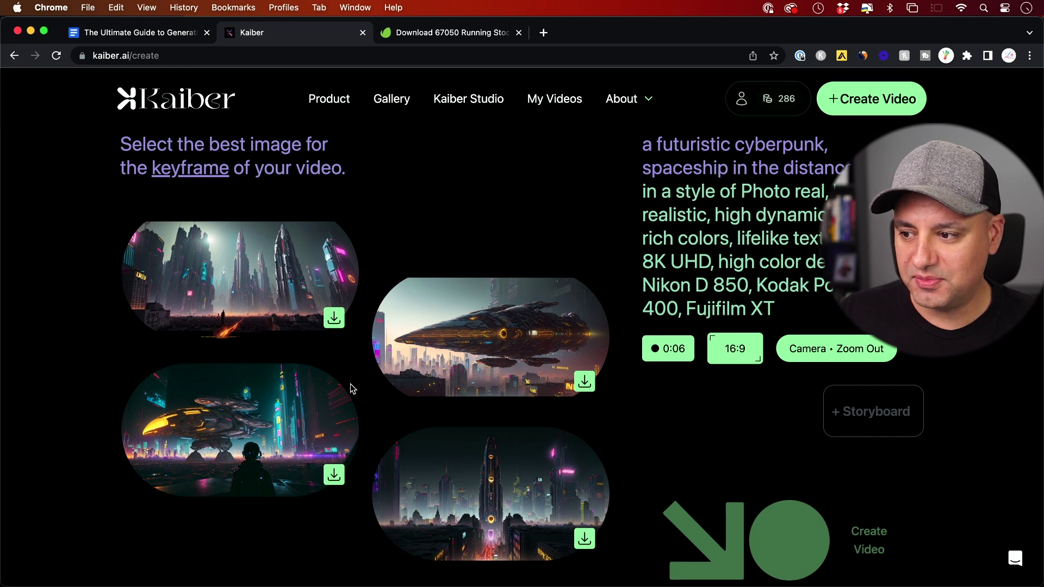
- Compare the four preview images and keep the top-left city skyline as the keyframe
left_click(219, 274)
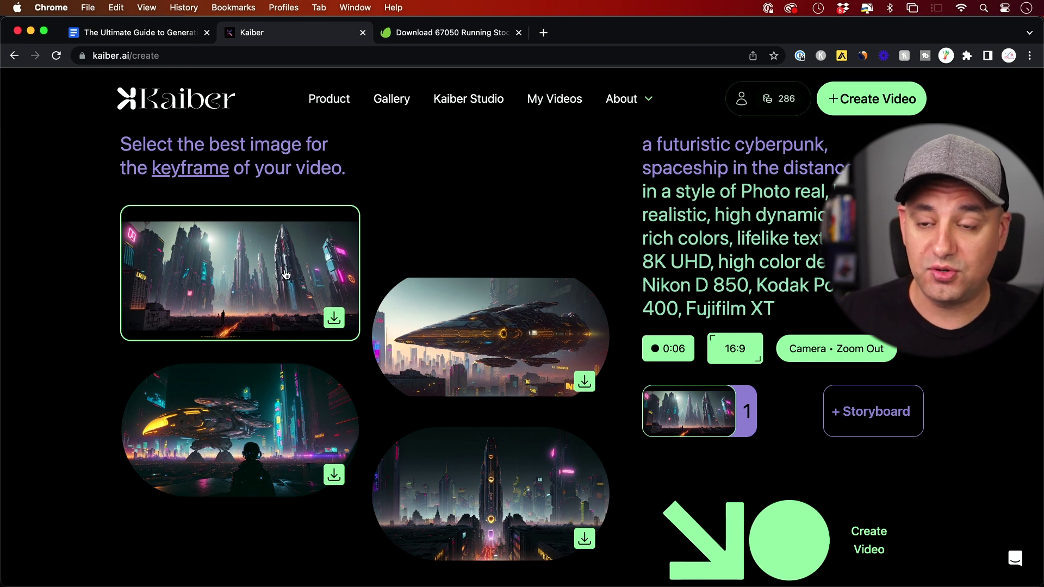
left_click(507, 337)
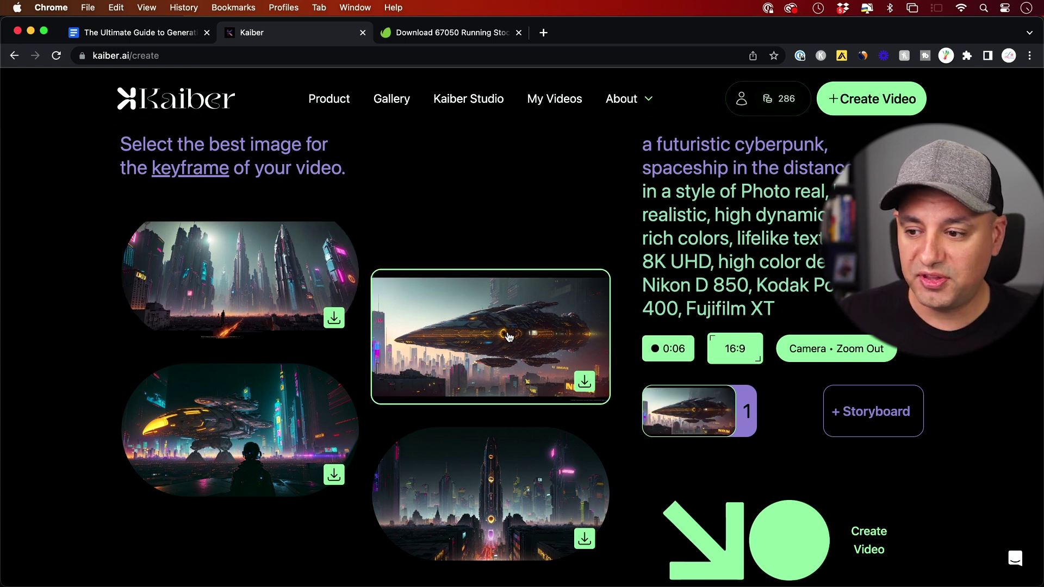
scroll(482, 469, "down", 2)
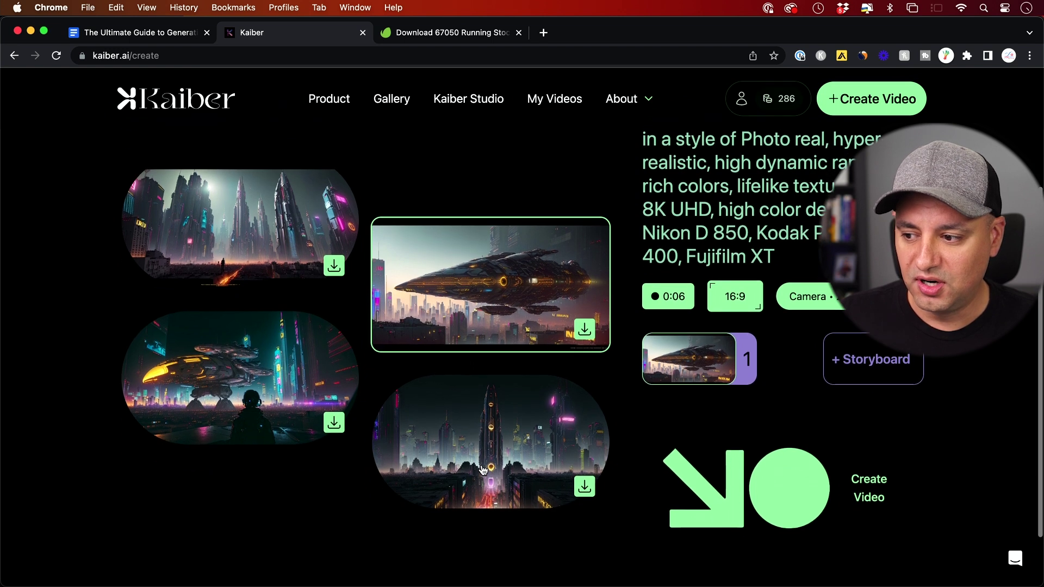
left_click(228, 387)
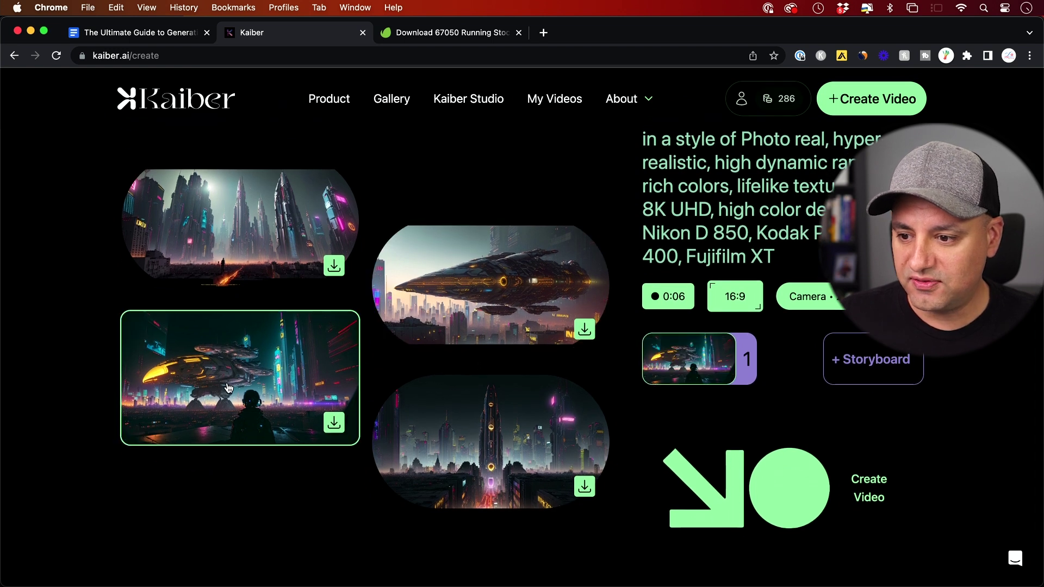
left_click(462, 428)
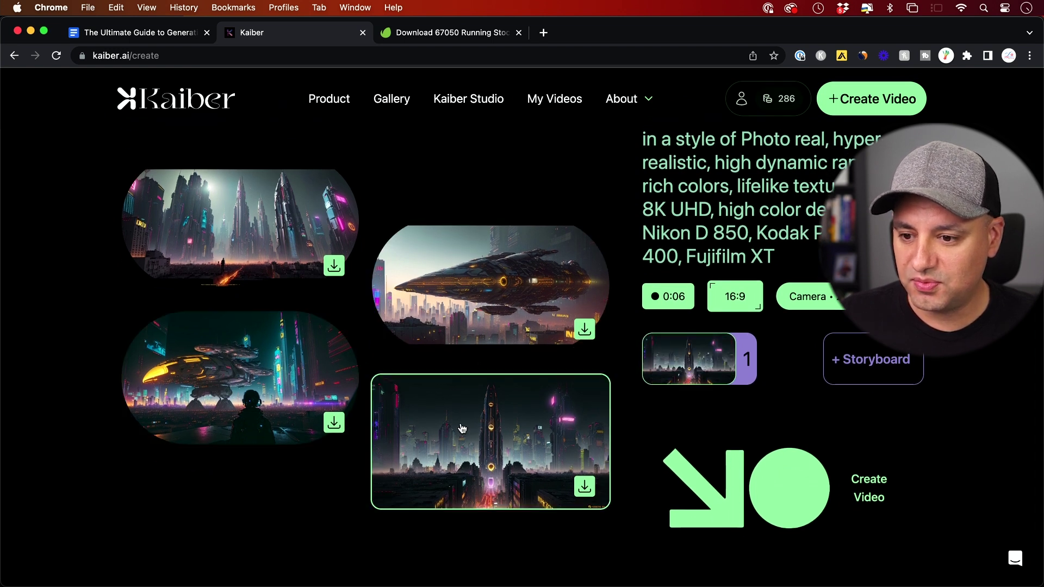
left_click(441, 302)
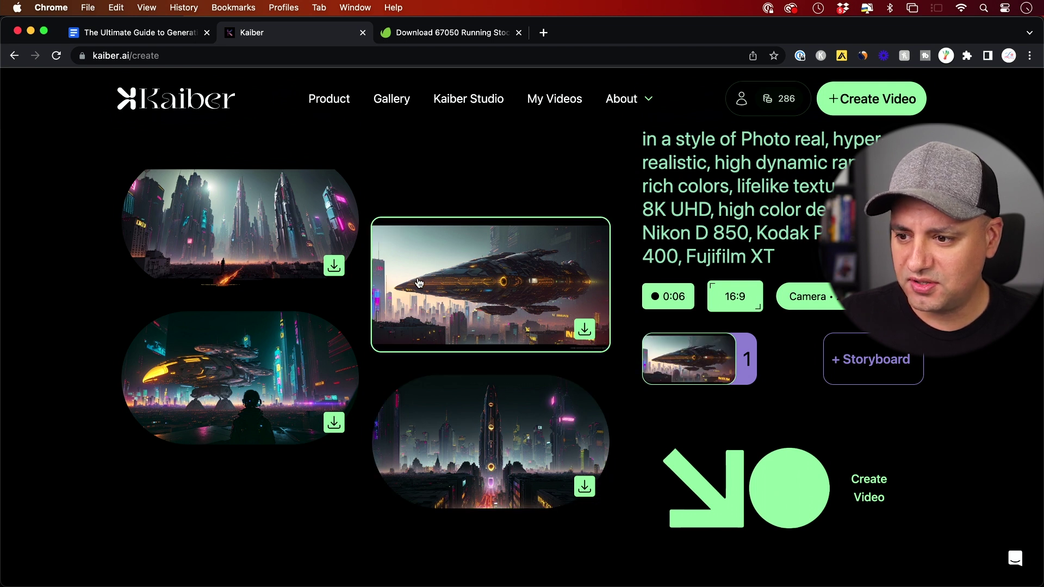
left_click(231, 237)
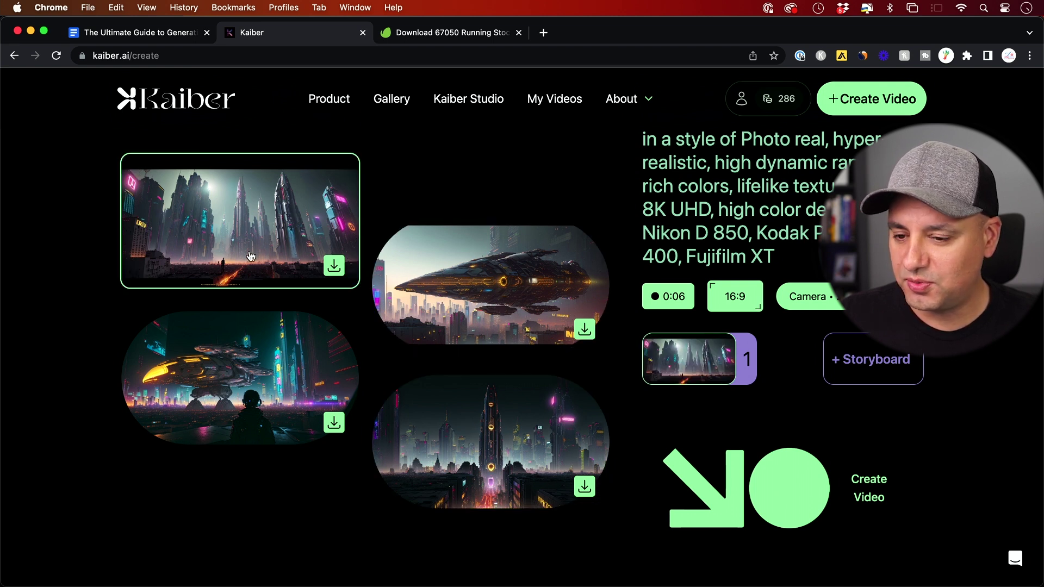
- Scroll through Storyboard 1's details and add a second storyboard
scroll(543, 318, "up", 2)
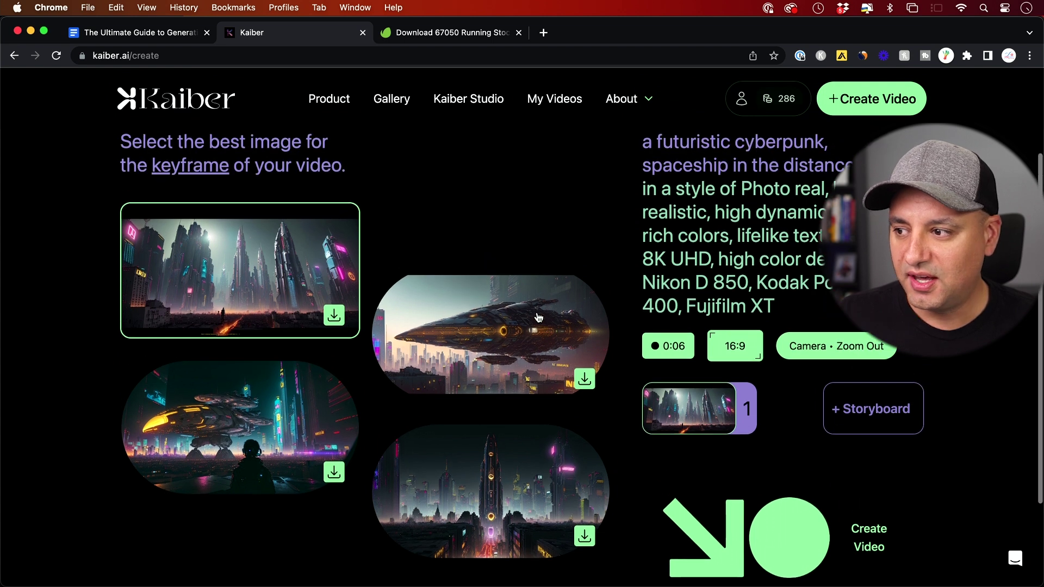
scroll(670, 324, "up", 1)
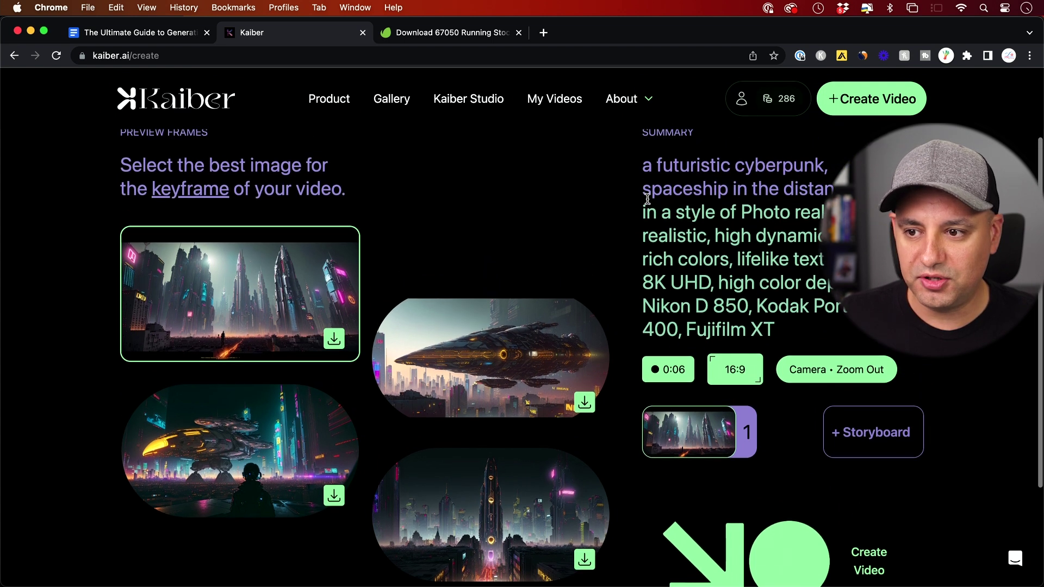
scroll(644, 179, "up", 2)
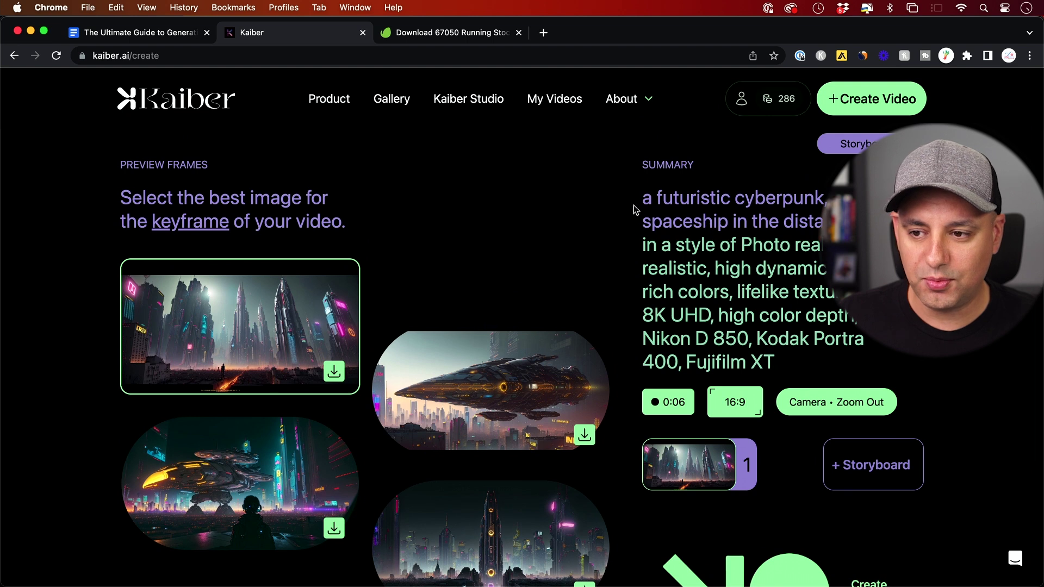
scroll(764, 294, "down", 2)
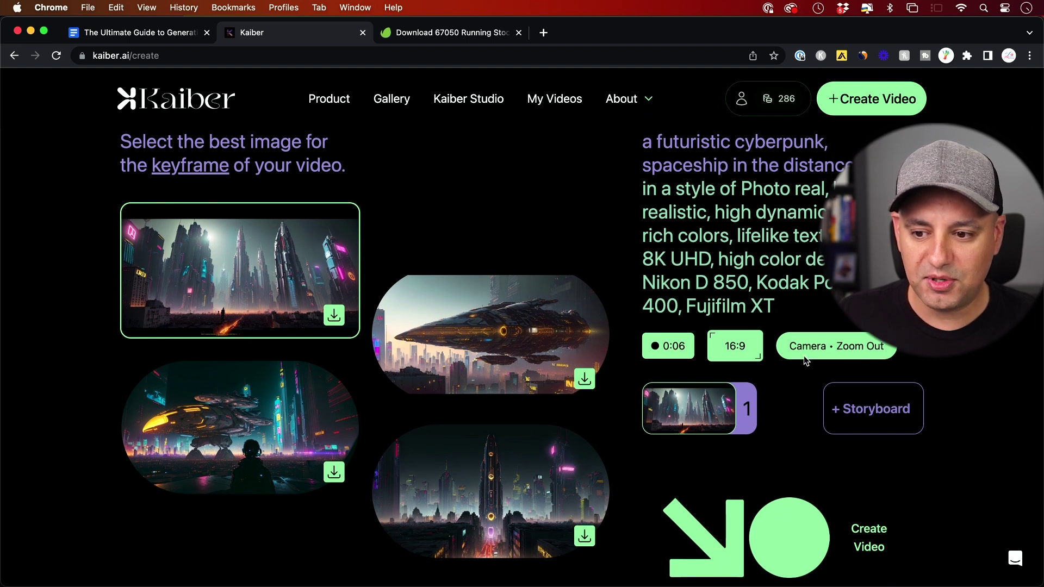
scroll(803, 355, "down", 2)
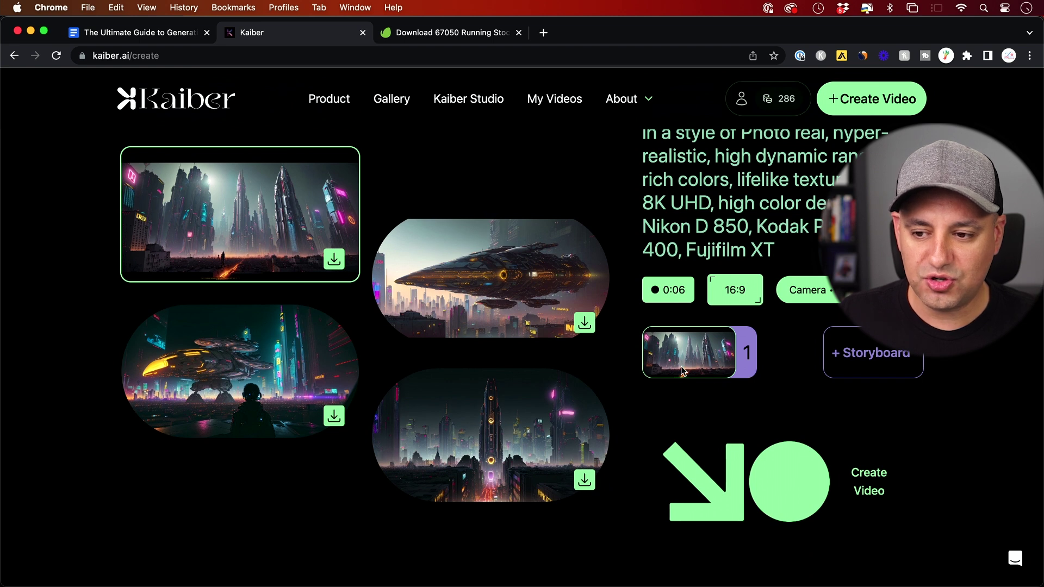
scroll(703, 359, "up", 1)
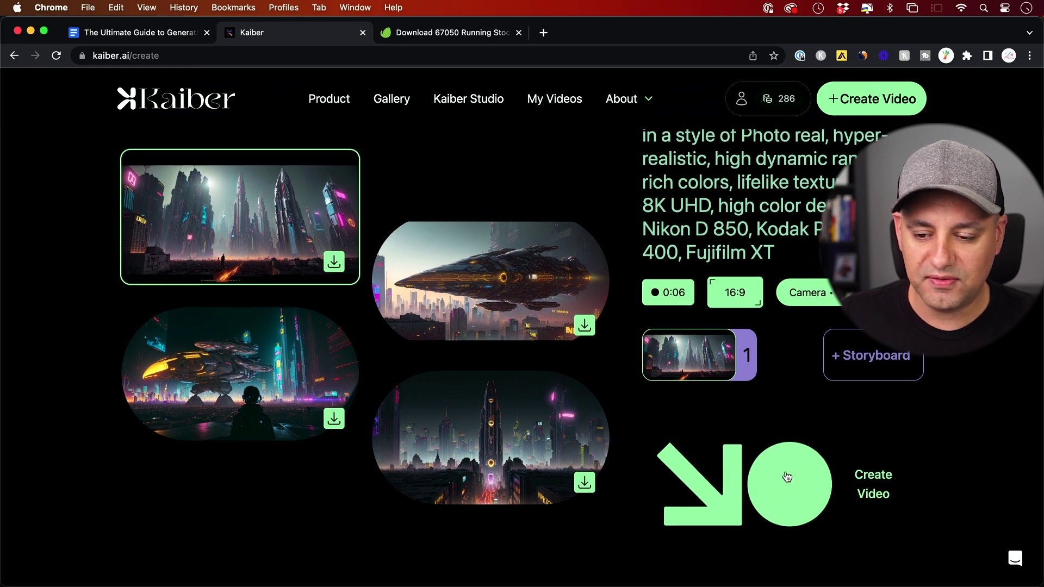
scroll(791, 472, "up", 1)
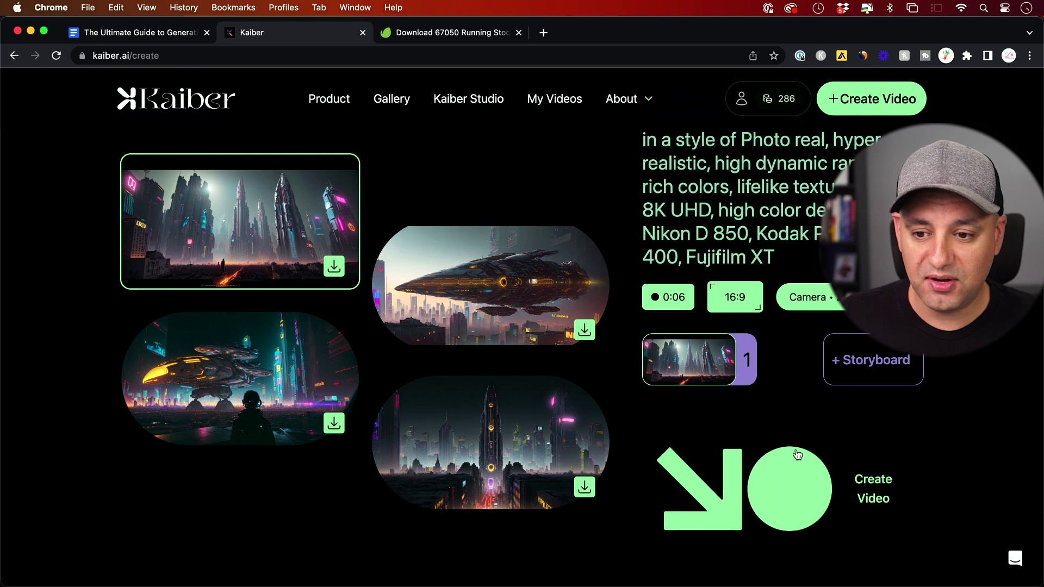
scroll(851, 369, "up", 2)
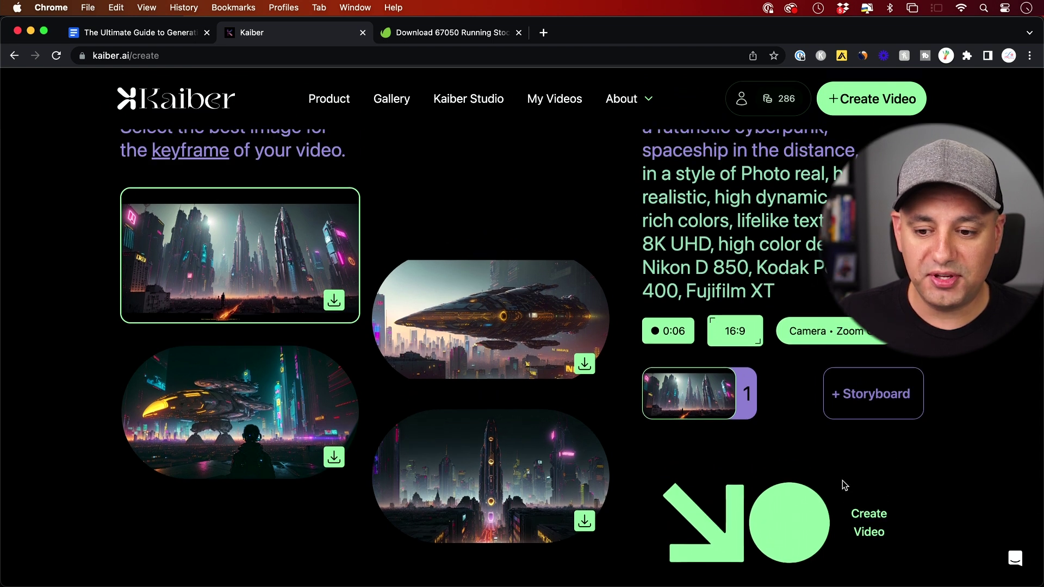
left_click(858, 403)
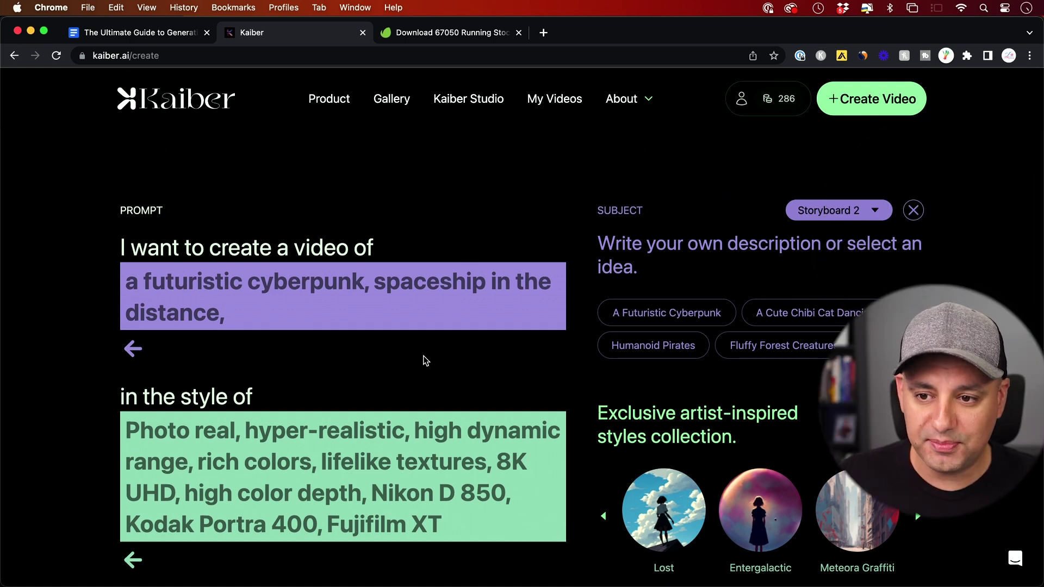
- Replace 'in the distance' with 'close up, soldier walking out' in Storyboard 2's subject, then open its video settings
left_click(875, 214)
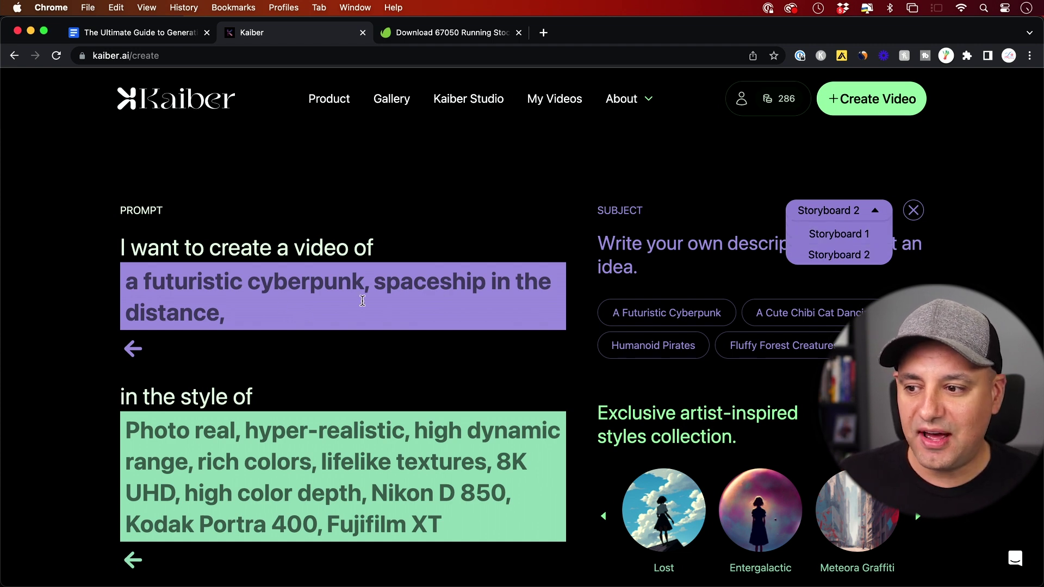
left_click(346, 311)
key("alt+BackSpace")
key("alt+BackSpace")
key("alt+BackSpace")
type("close up, soldi")
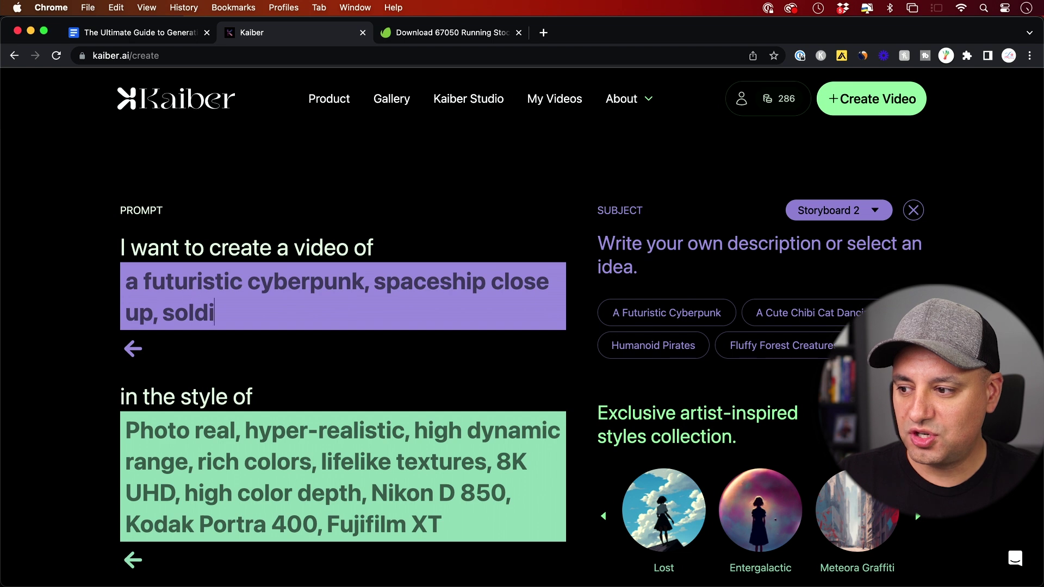
type("er walking out")
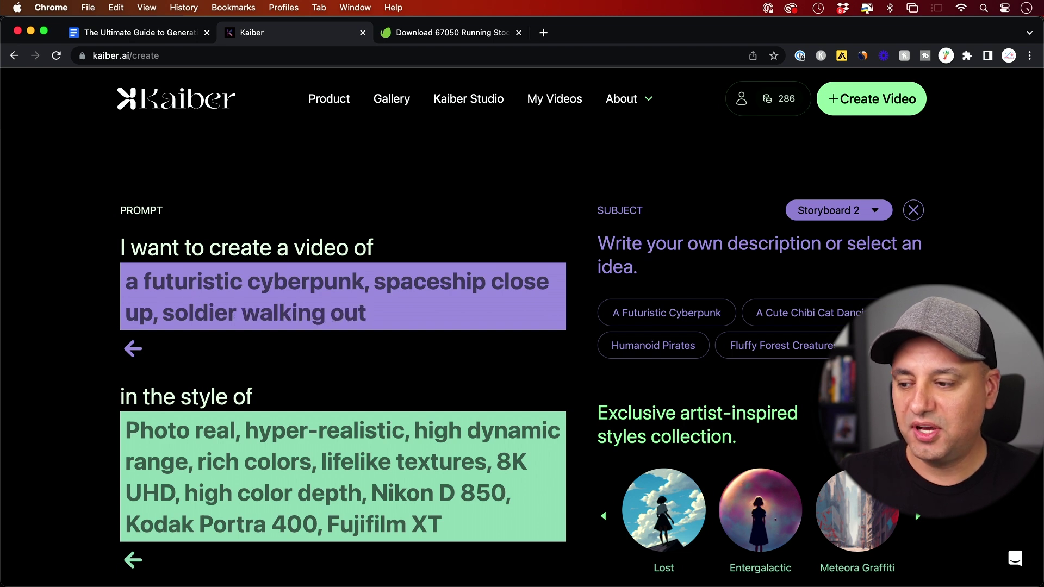
scroll(550, 295, "down", 5)
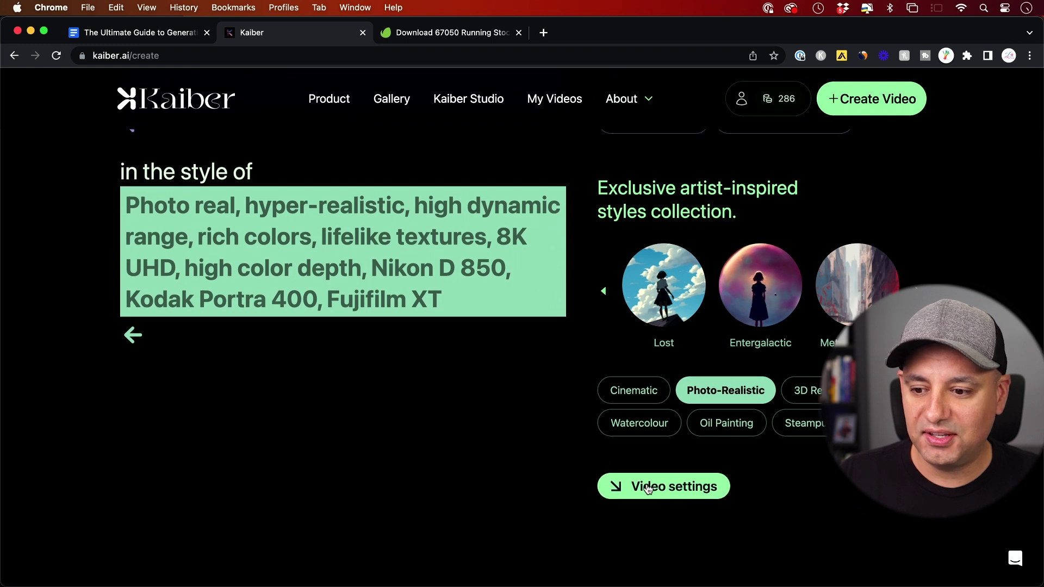
left_click(647, 492)
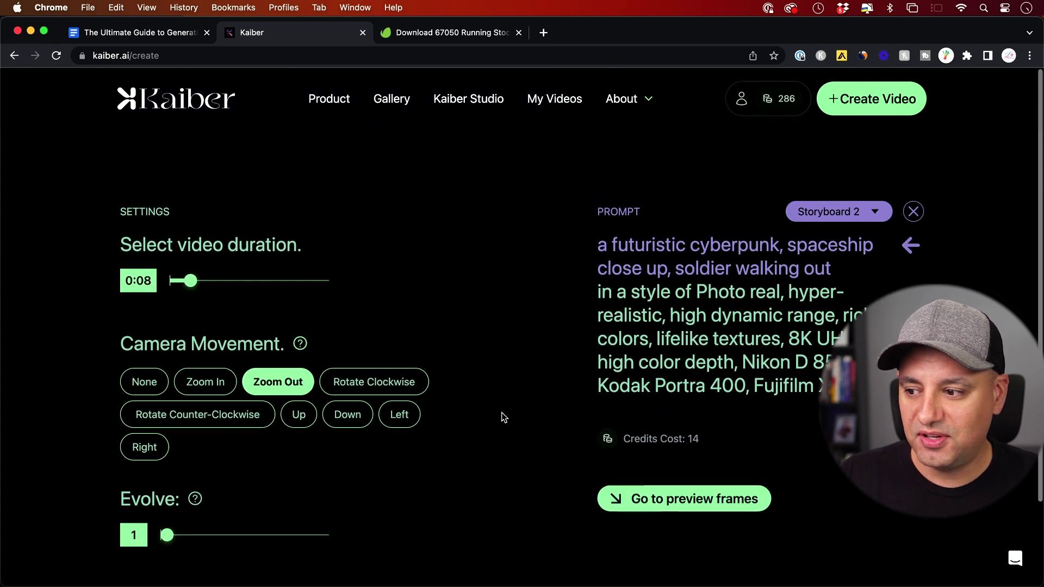
- Give Storyboard 2 a zoom-out-plus-clockwise-rotation camera move and generate its spaceship preview frame
left_click(215, 386)
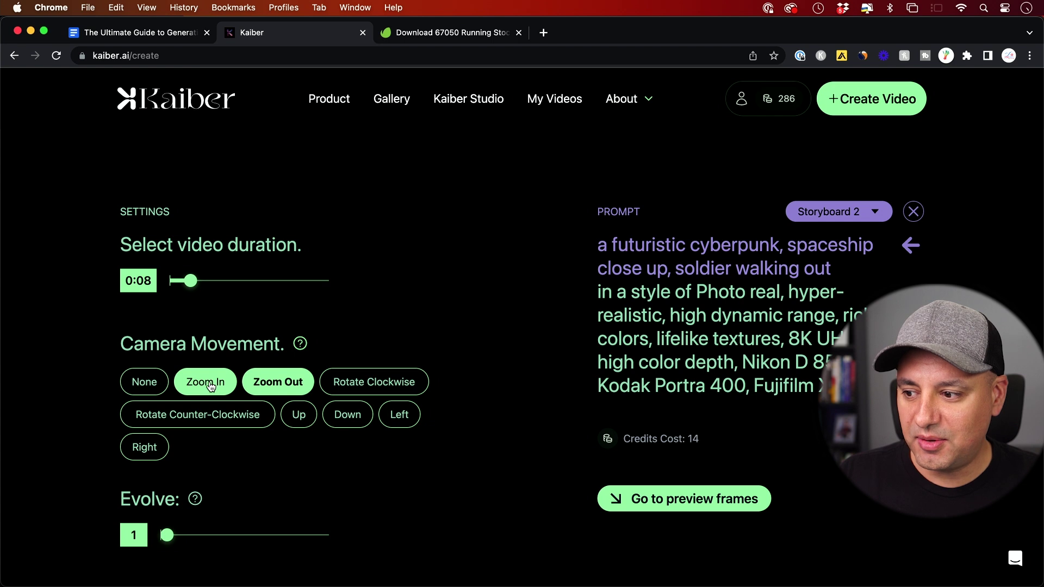
left_click(211, 386)
left_click(371, 383)
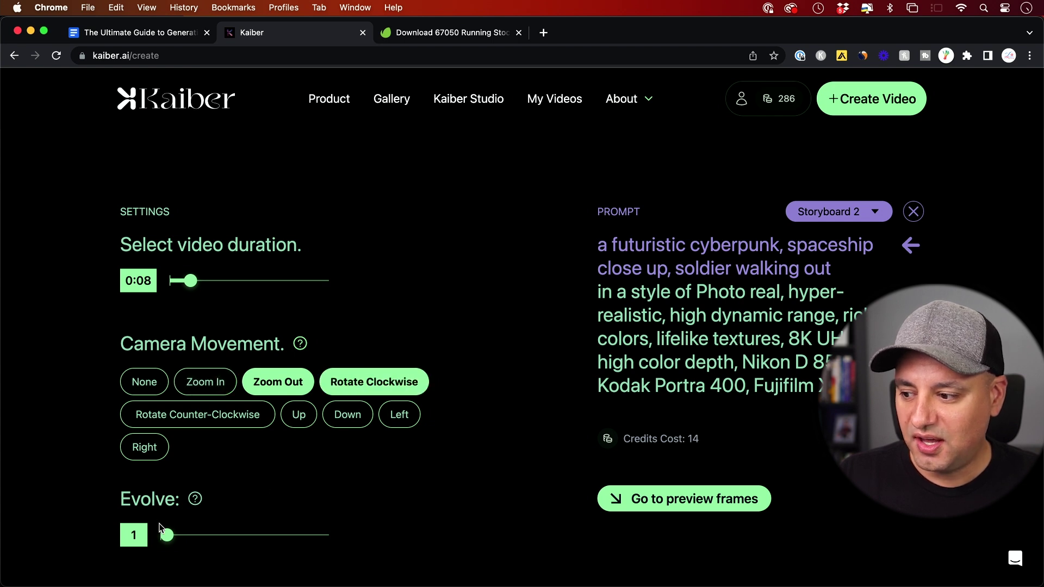
left_click(659, 511)
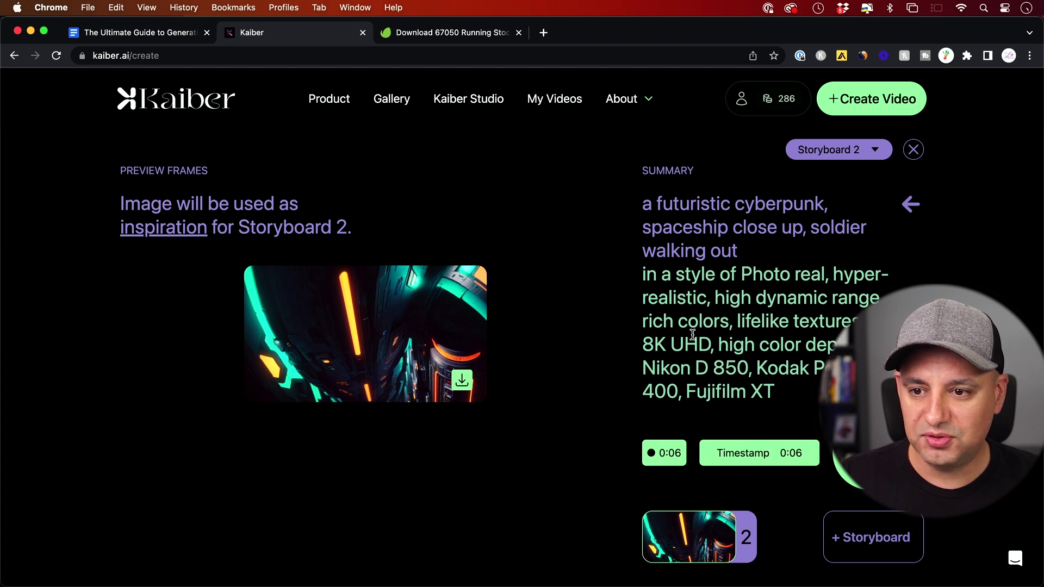
- Switch to Storyboard 1 and scroll down past its four preview frames to Create Video
left_click(863, 149)
left_click(834, 173)
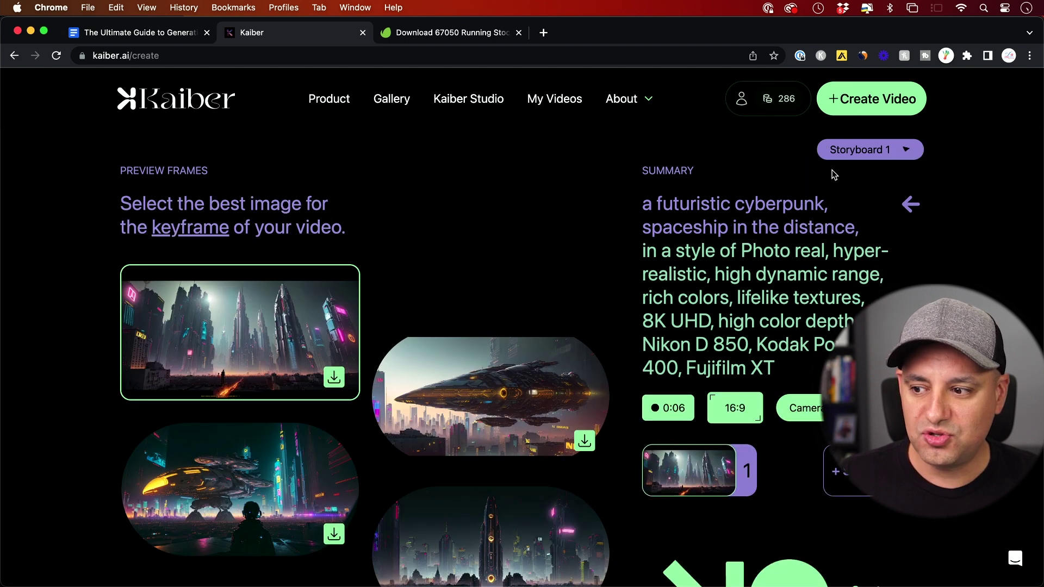
scroll(245, 332, "down", 3)
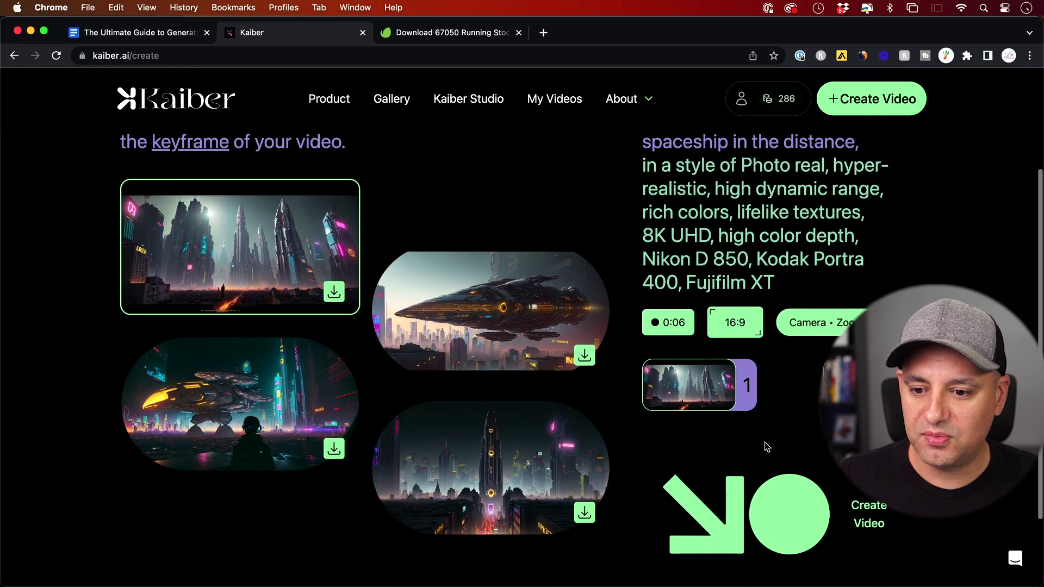
scroll(788, 485, "down", 2)
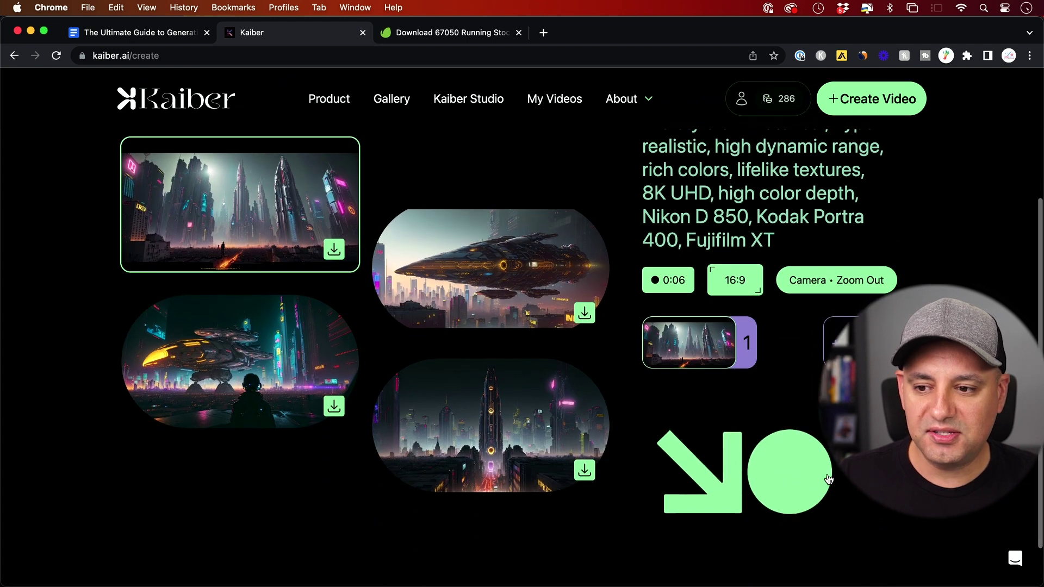
scroll(827, 477, "up", 2)
scroll(857, 480, "down", 2)
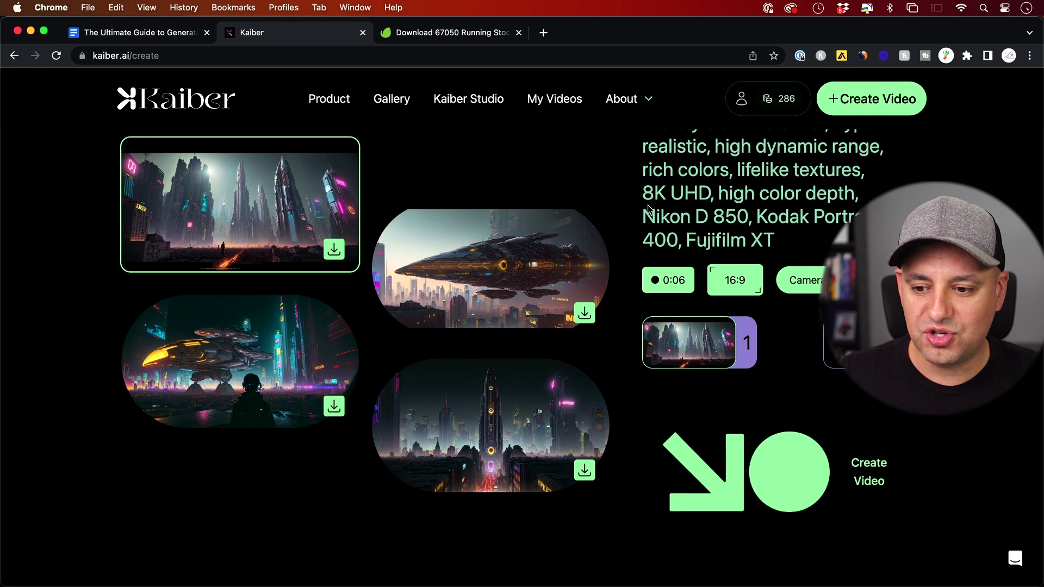
scroll(768, 471, "down", 1)
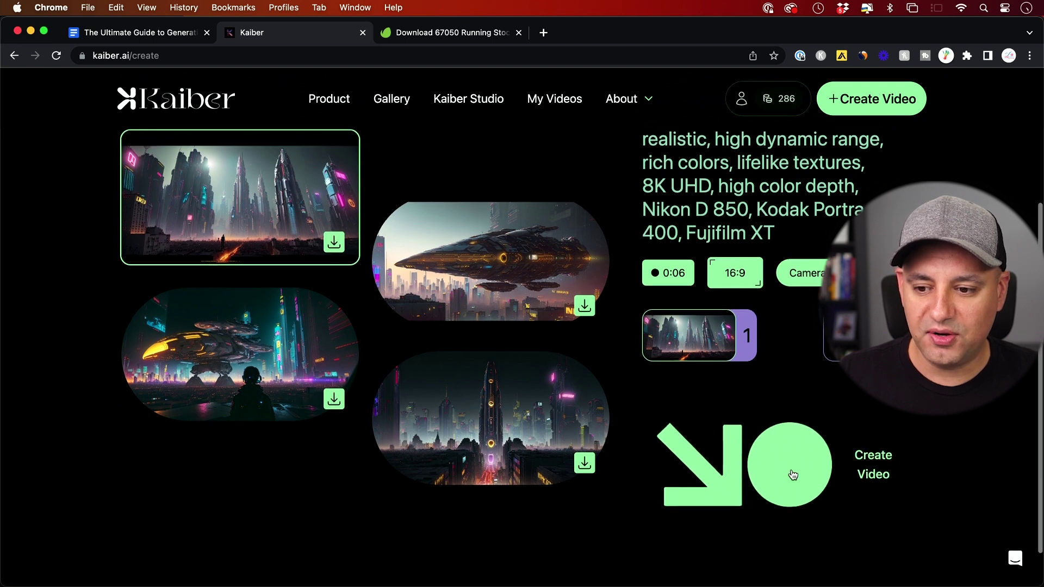
- Start rendering the final 12-second video combining both storyboards, leaving the storyboard list unchanged
left_click(792, 469)
left_click(234, 159)
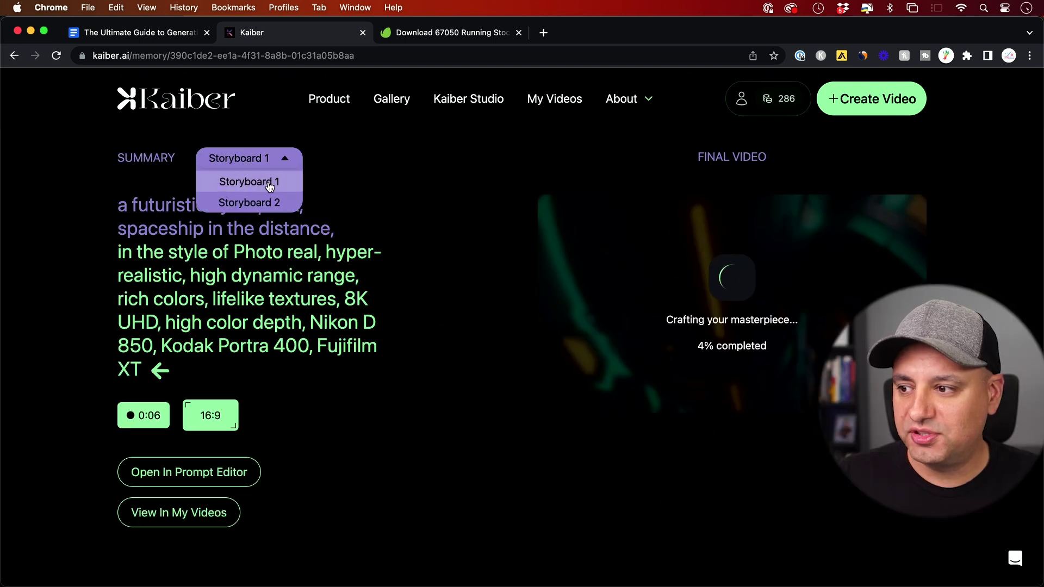
left_click(266, 158)
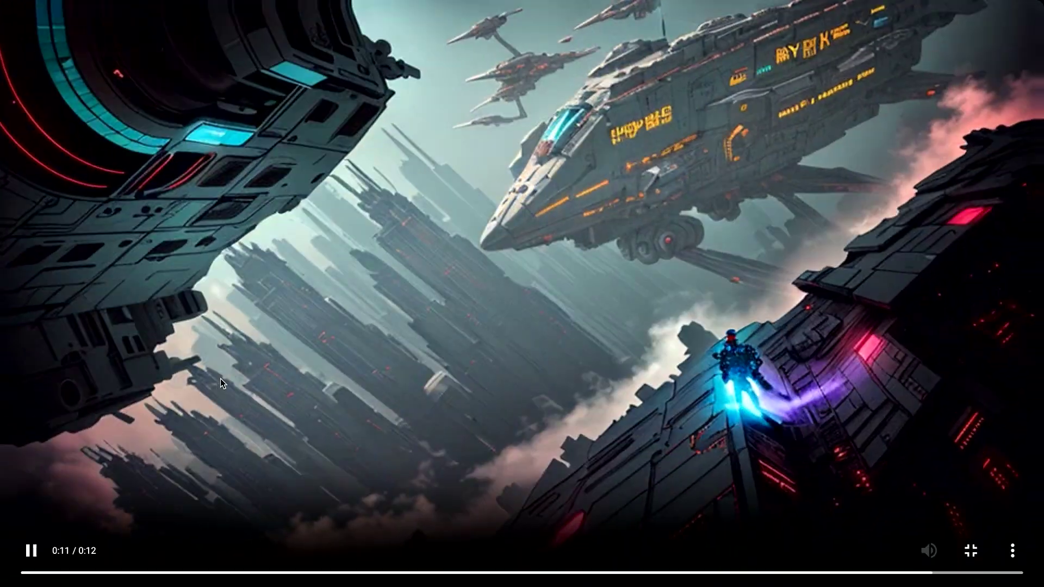
- Exit full-screen after watching the 12-second cyberpunk video play through
key("Escape")
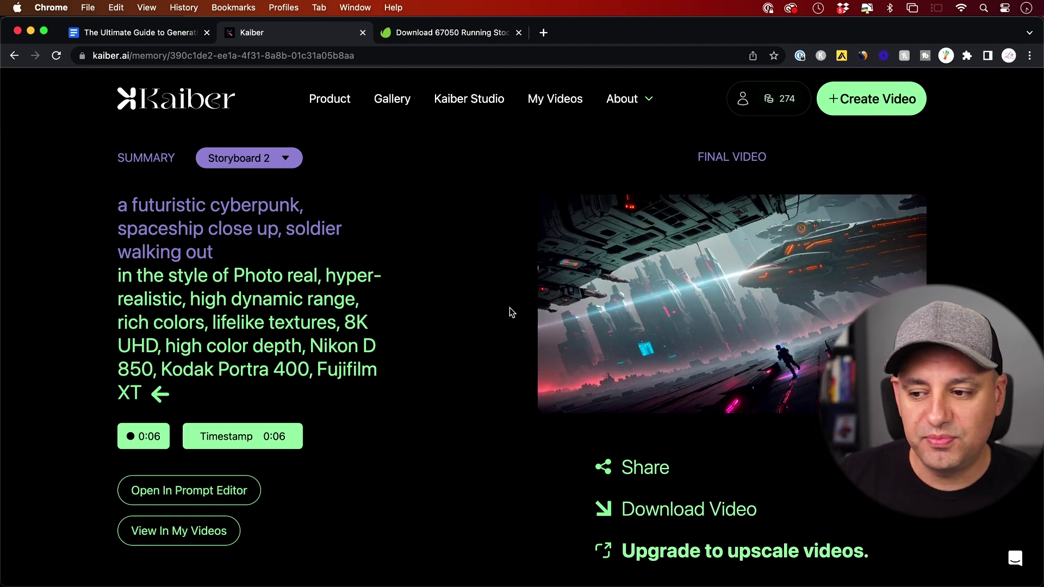
- Pause the preview, check and close the share link, then download the video as mp4
mouse_move(621, 279)
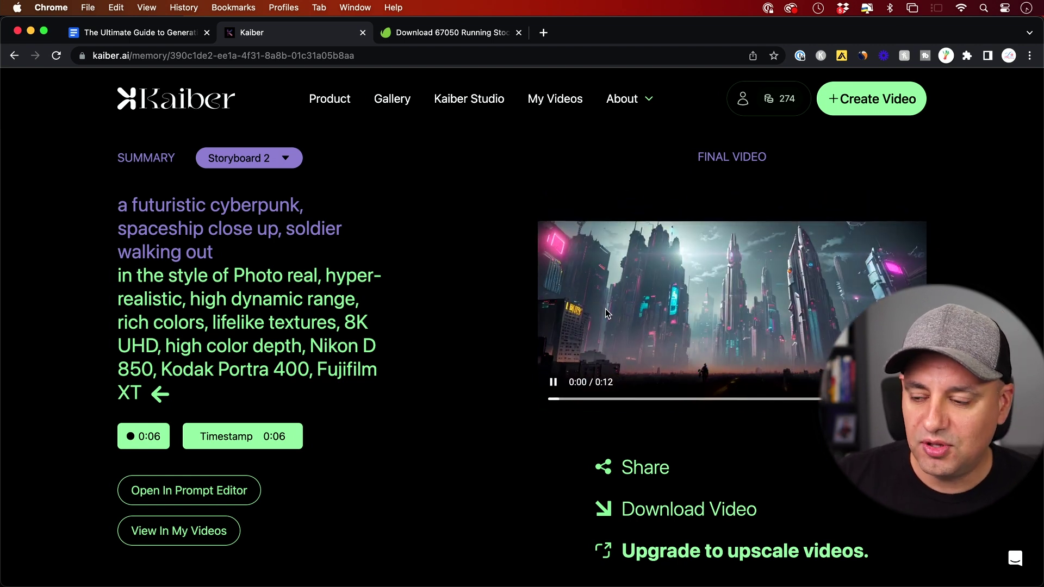
left_click(553, 384)
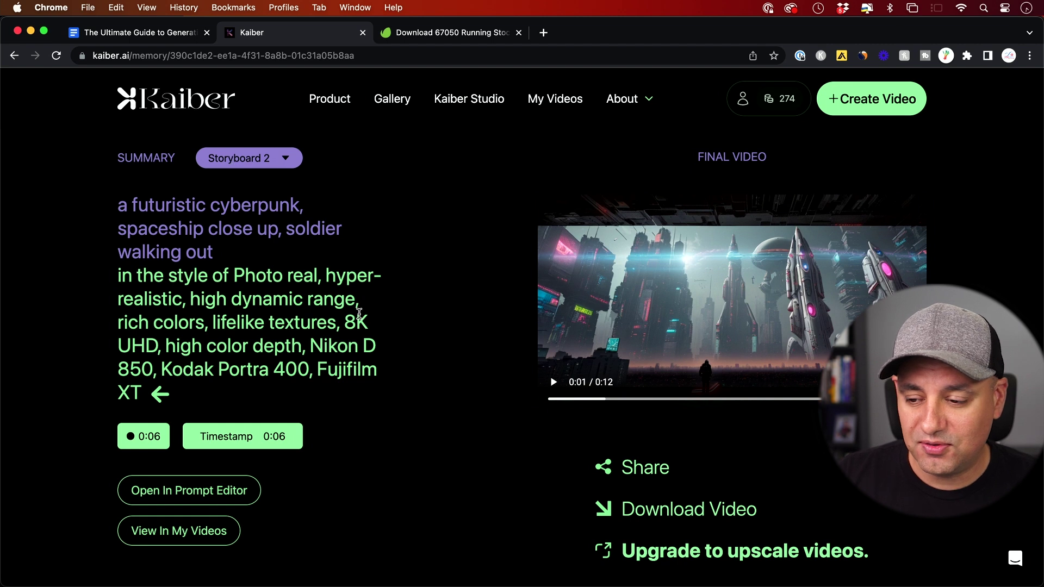
left_click(631, 467)
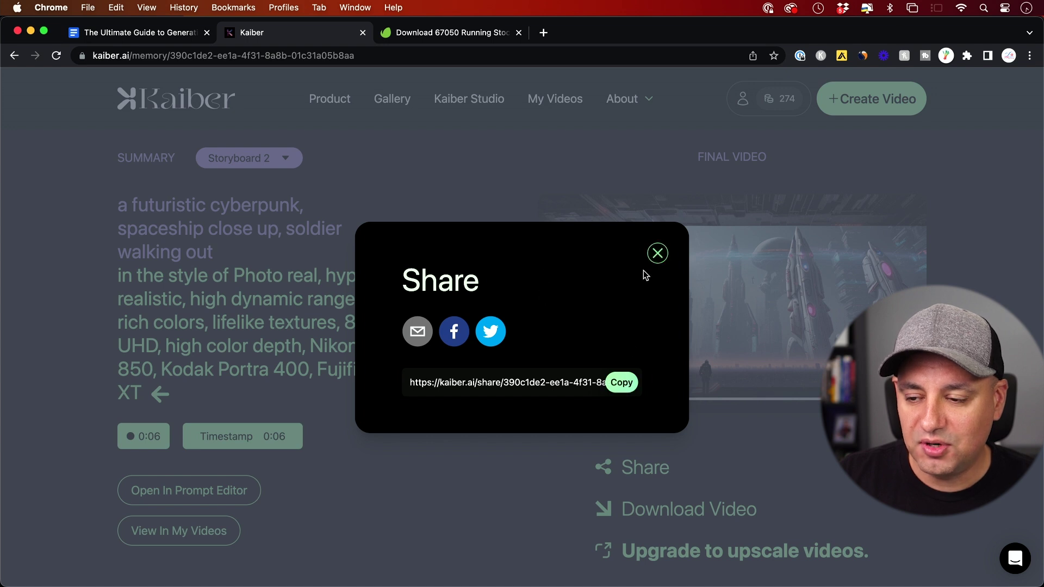
left_click(657, 253)
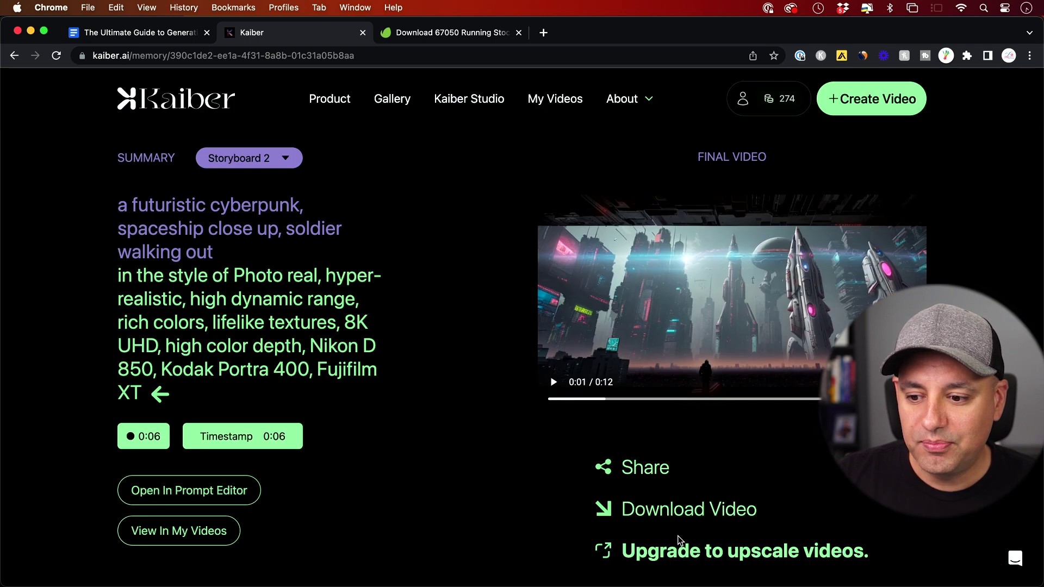
left_click(643, 514)
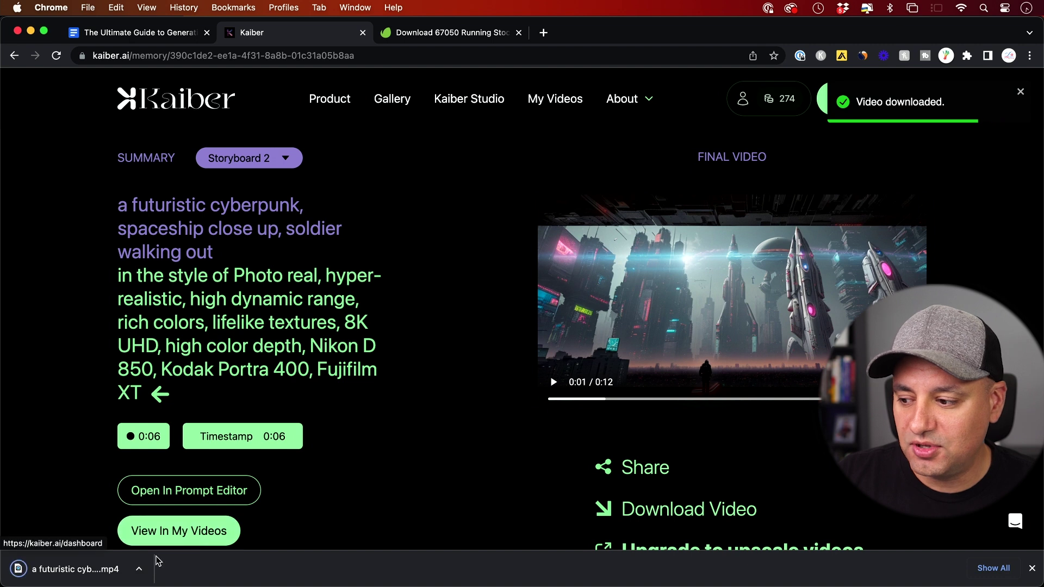
left_click(66, 569)
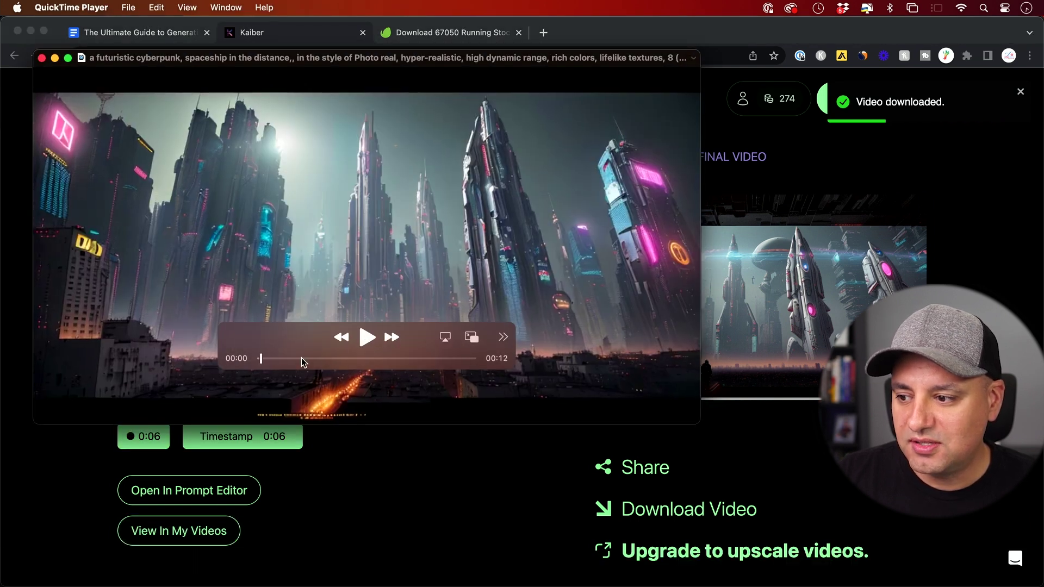
left_click_drag(302, 358, 397, 358)
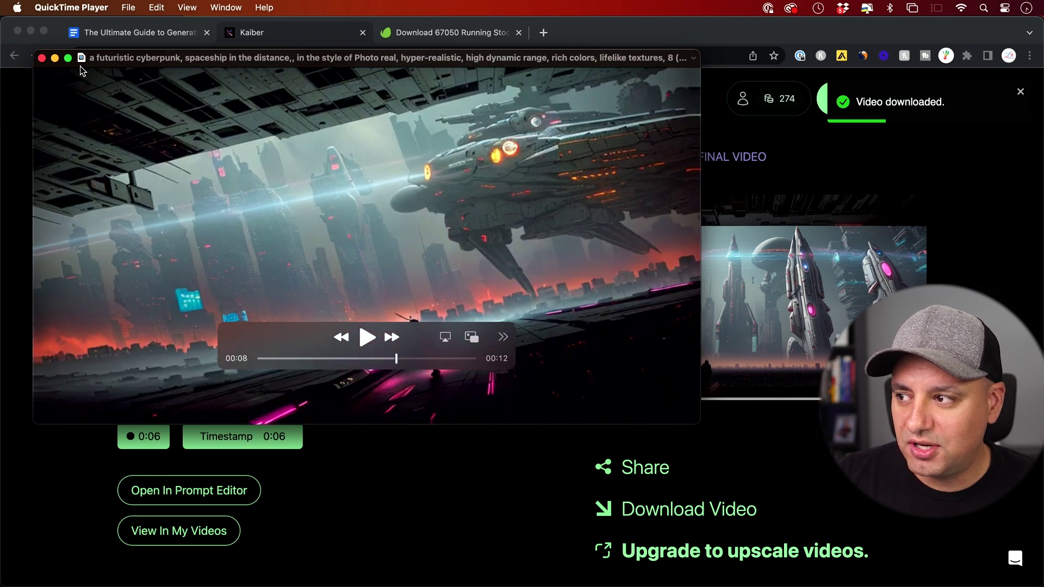
left_click(42, 58)
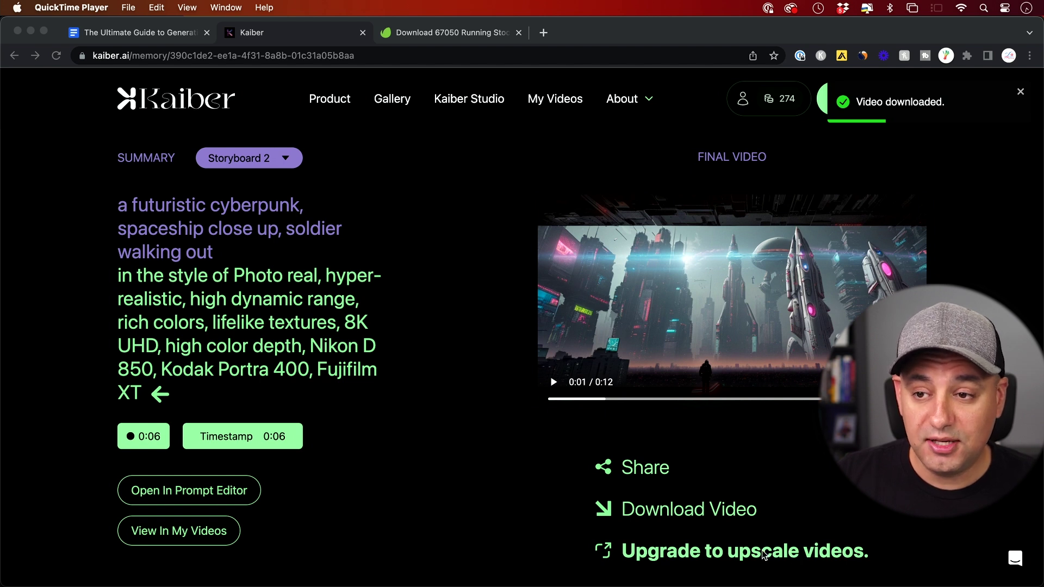
left_click(850, 499)
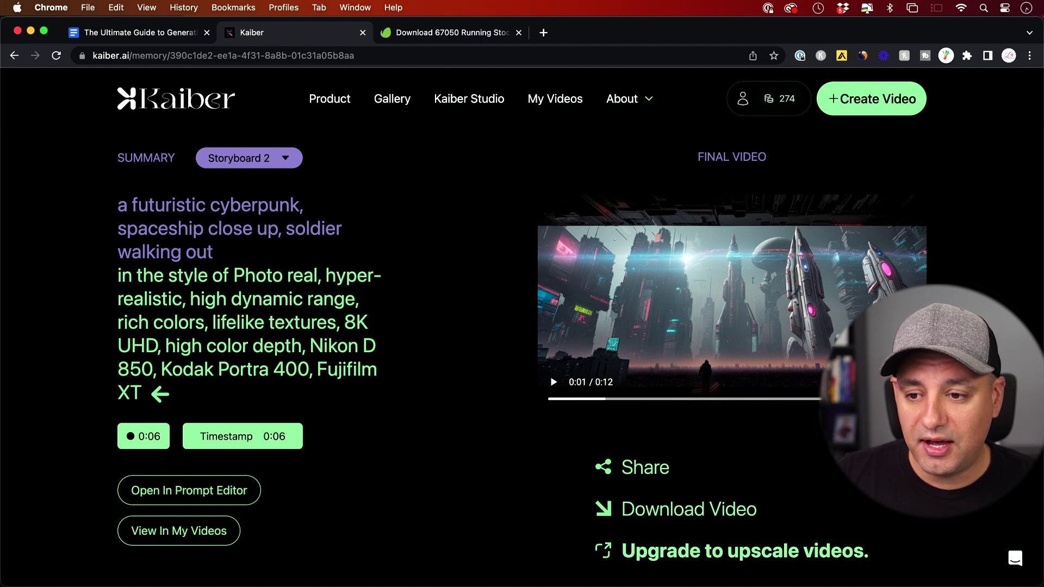
- Start a new video from My Videos and upload Untitled.mov as the clip to transform
left_click(549, 104)
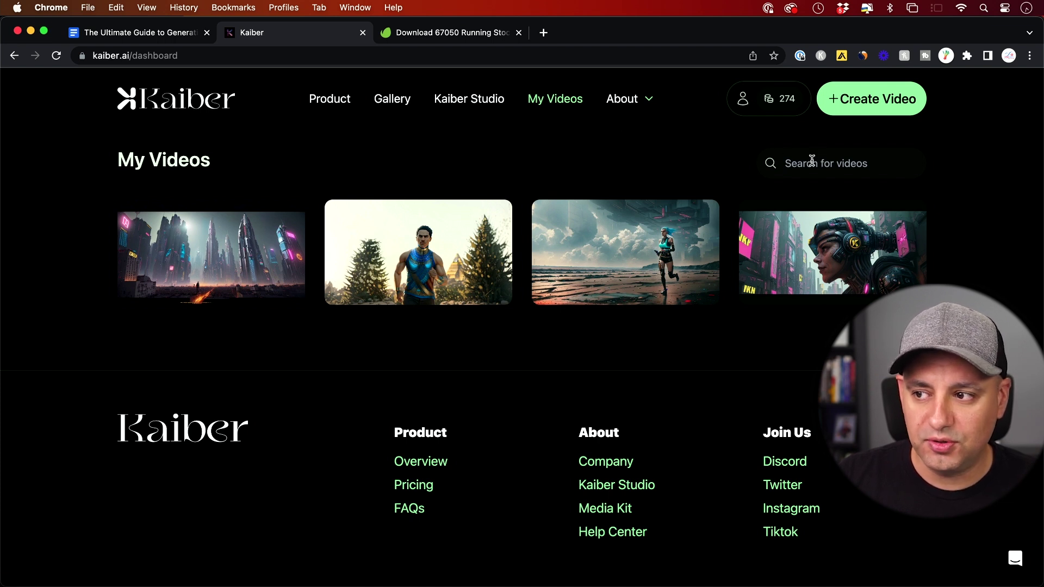
left_click(859, 100)
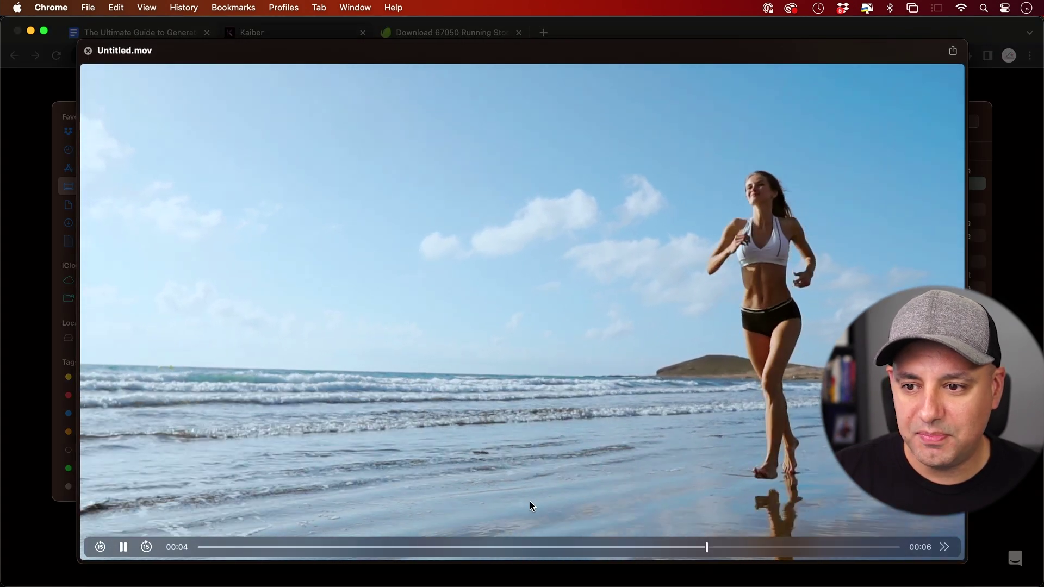
key("space")
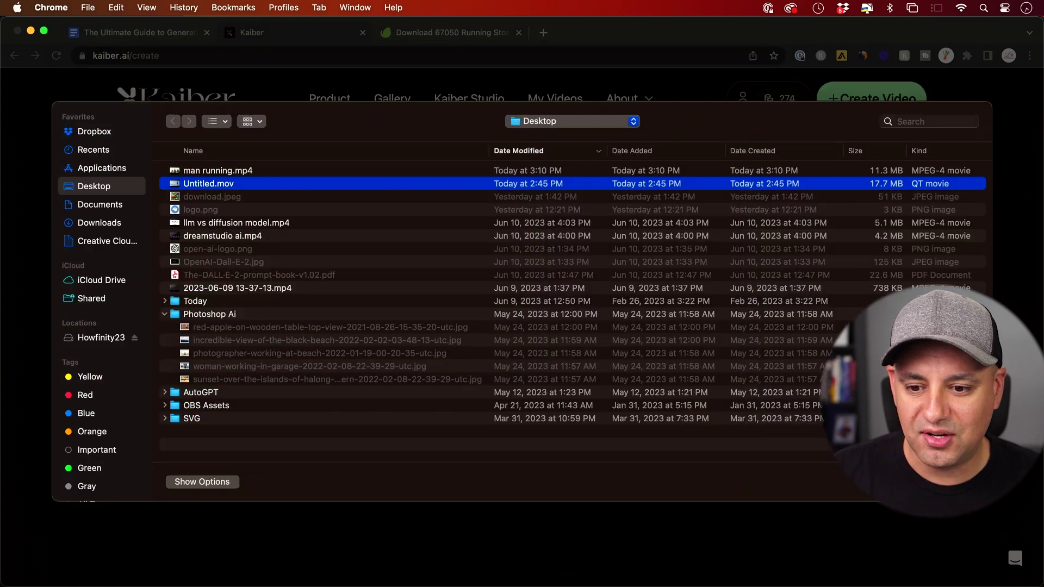
key("Return")
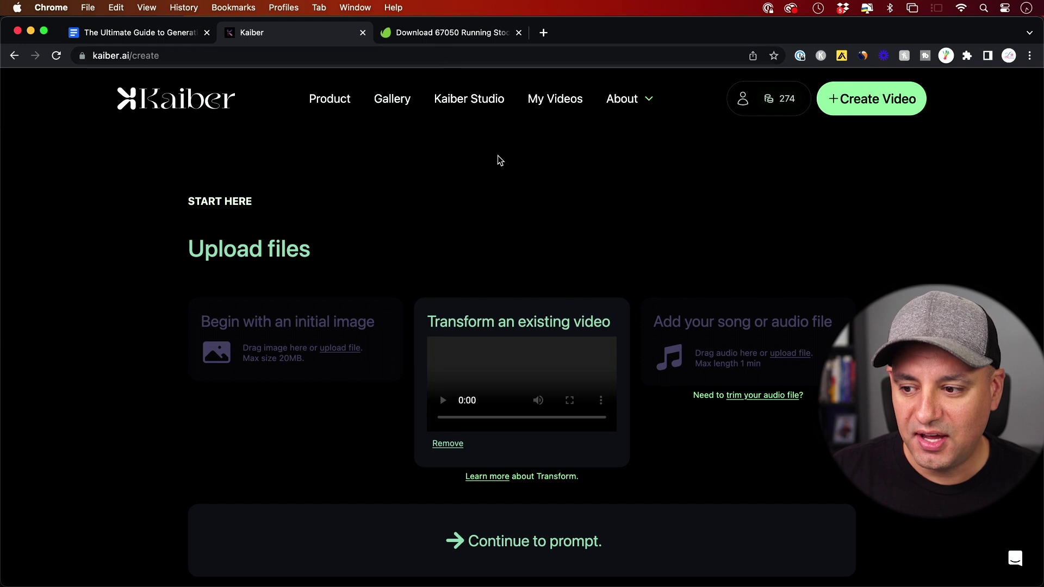
- Browse the Envato Elements running stock-video search results
left_click(438, 37)
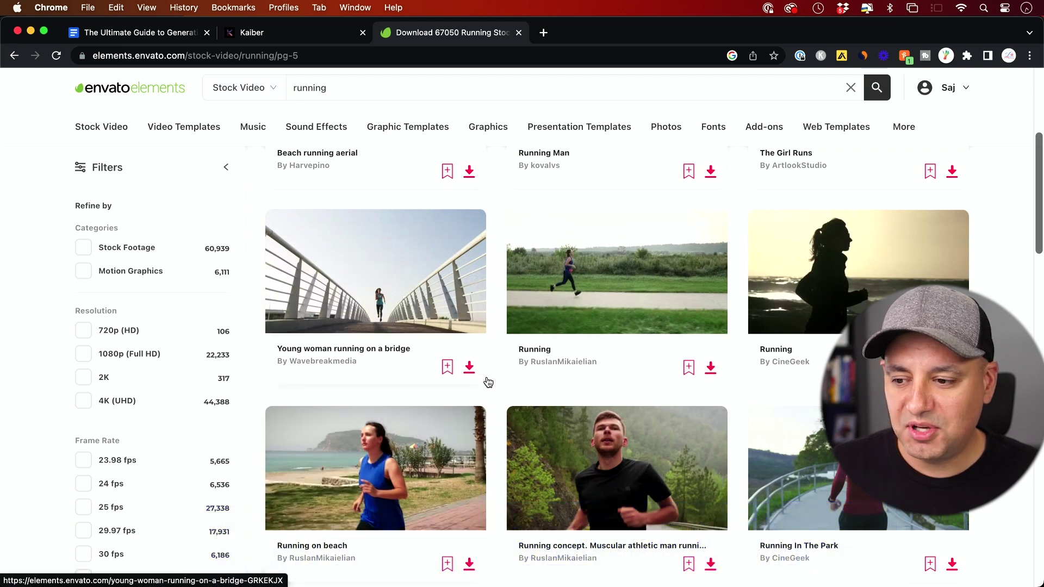
scroll(617, 359, "down", 1)
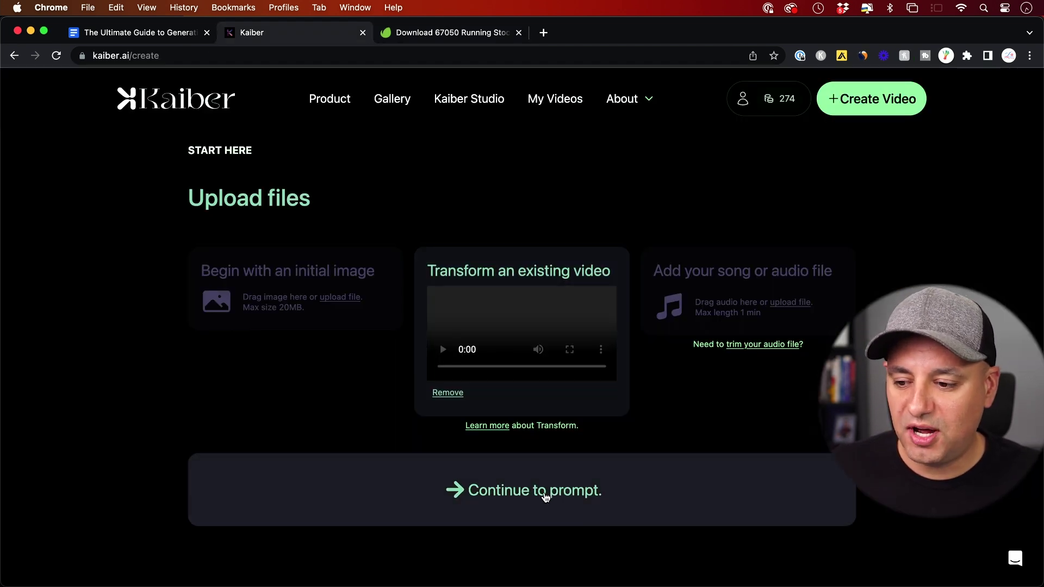
- Set the prompt subject to A Futuristic Cyberpunk with the Photo-Realistic style
left_click(545, 497)
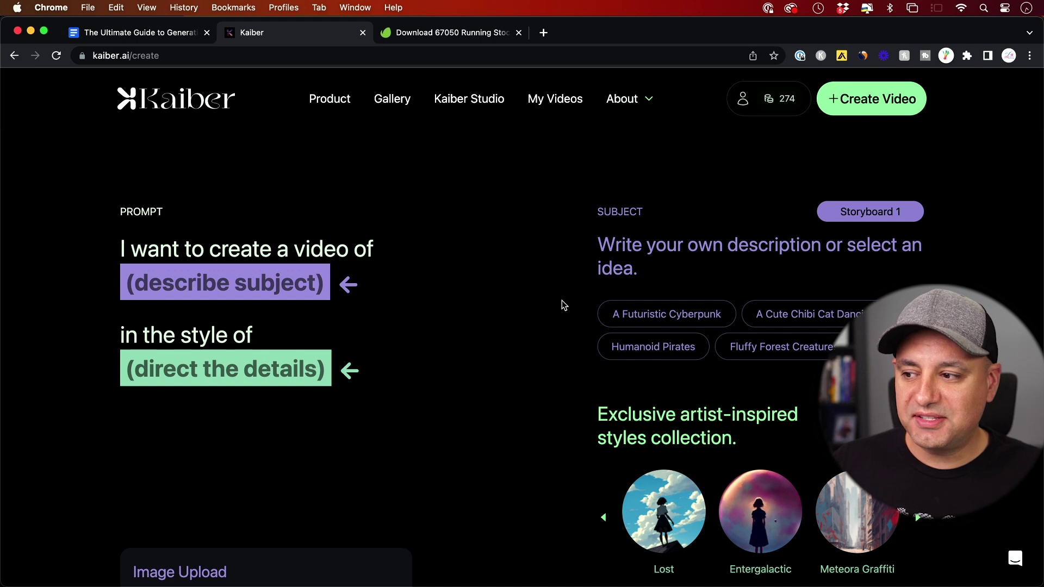
left_click(634, 323)
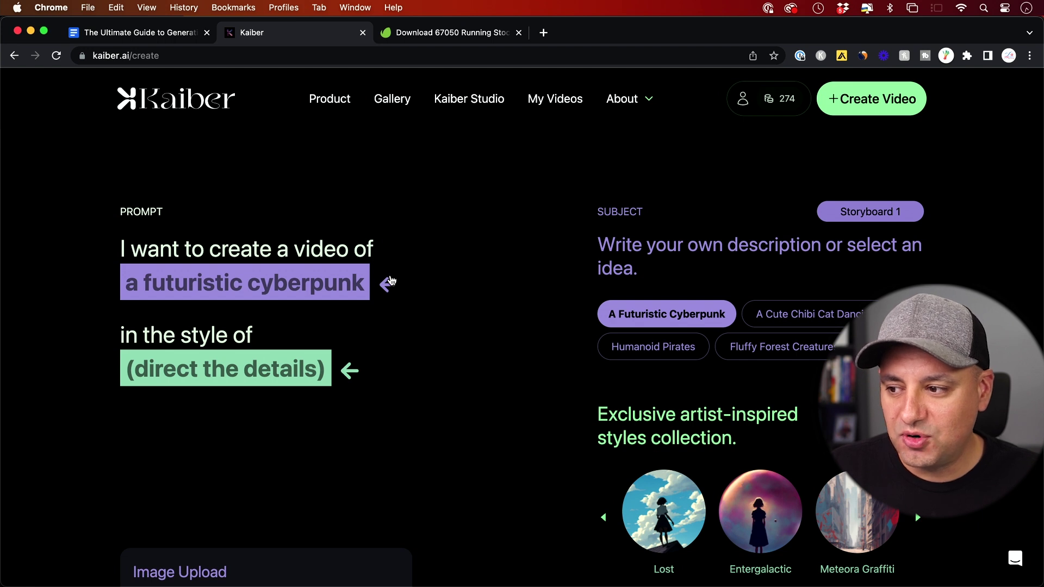
scroll(552, 396, "down", 5)
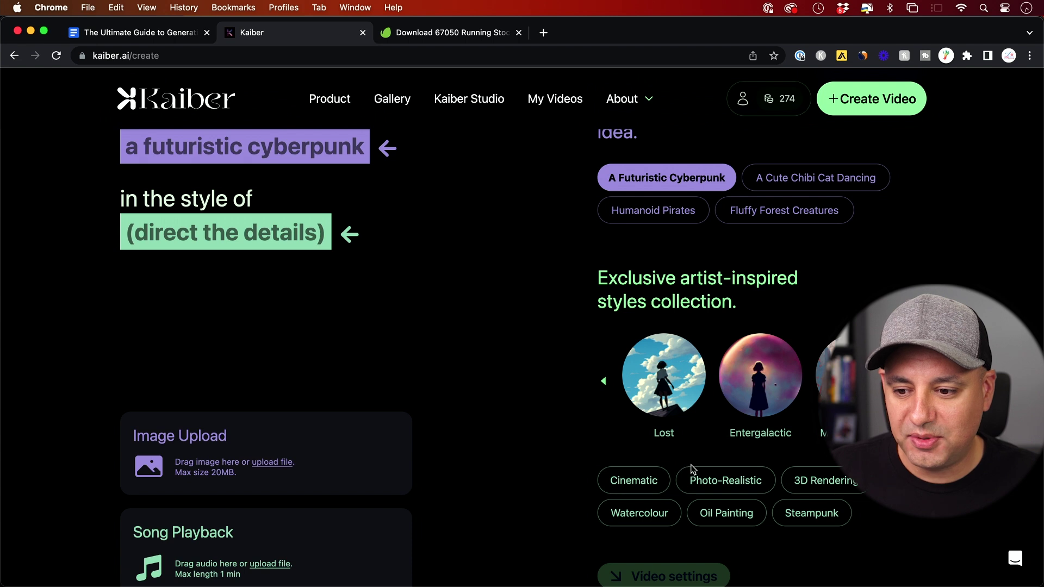
left_click(709, 482)
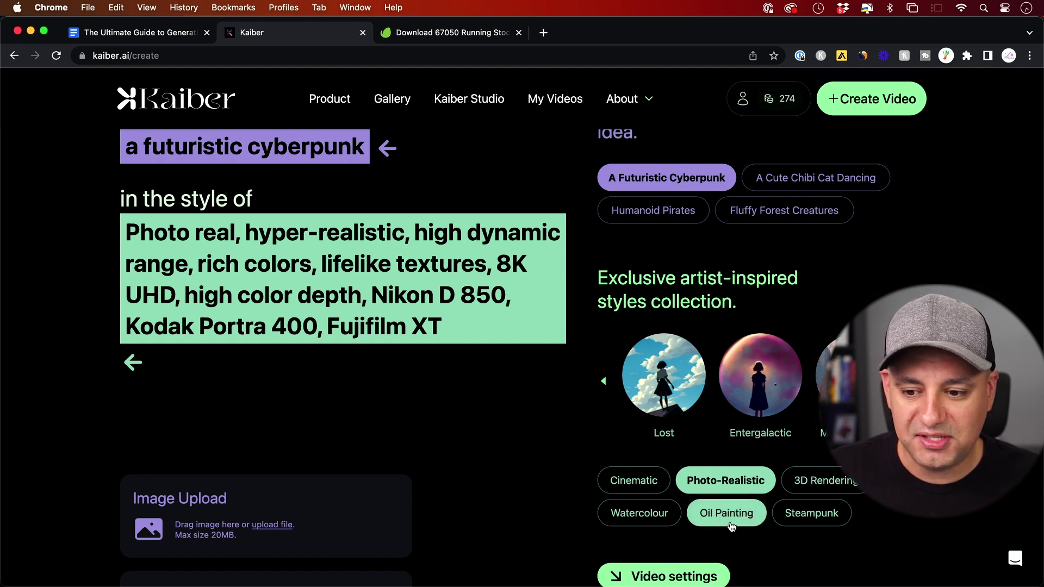
scroll(718, 519, "down", 1)
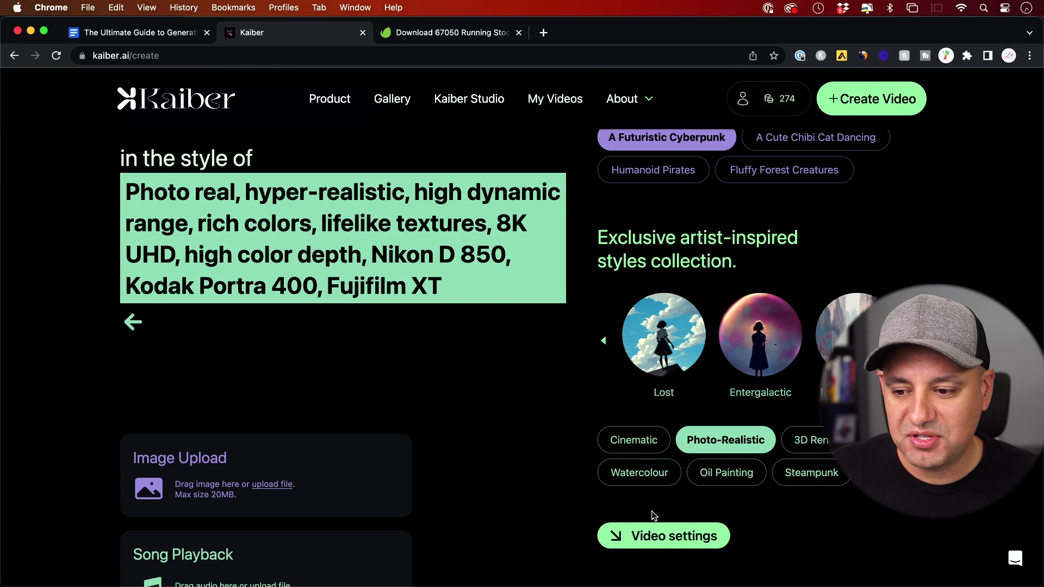
left_click(650, 537)
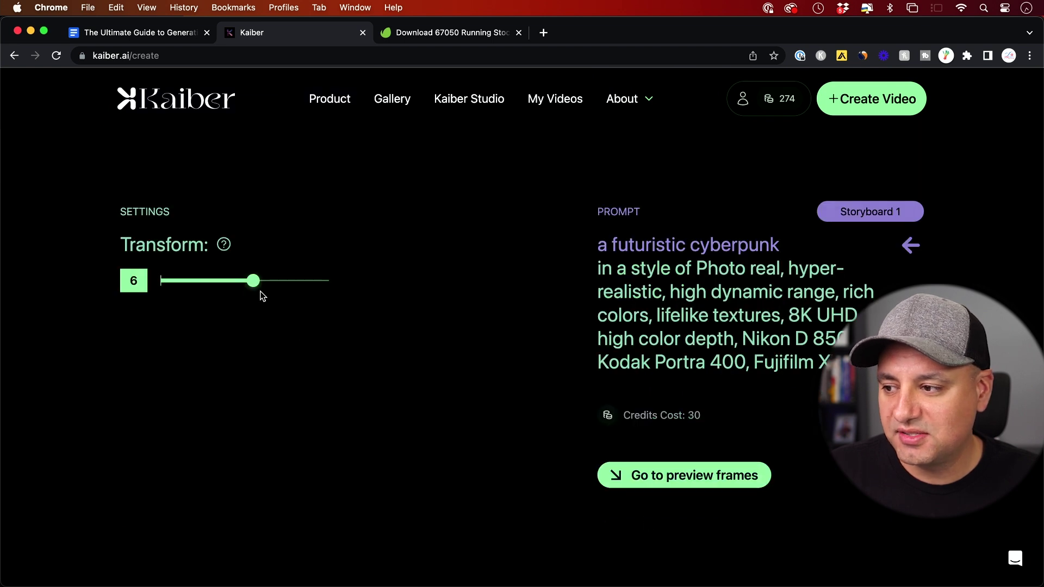
- Lower Transform strength from 6 to 1 and generate the 6-second video's preview frames
mouse_move(225, 250)
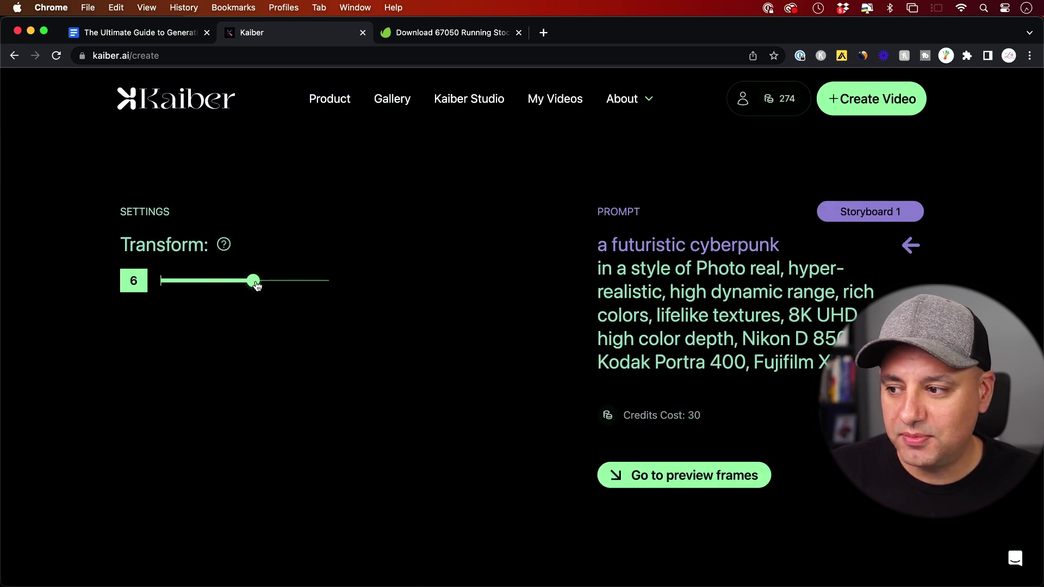
left_click_drag(254, 281, 158, 292)
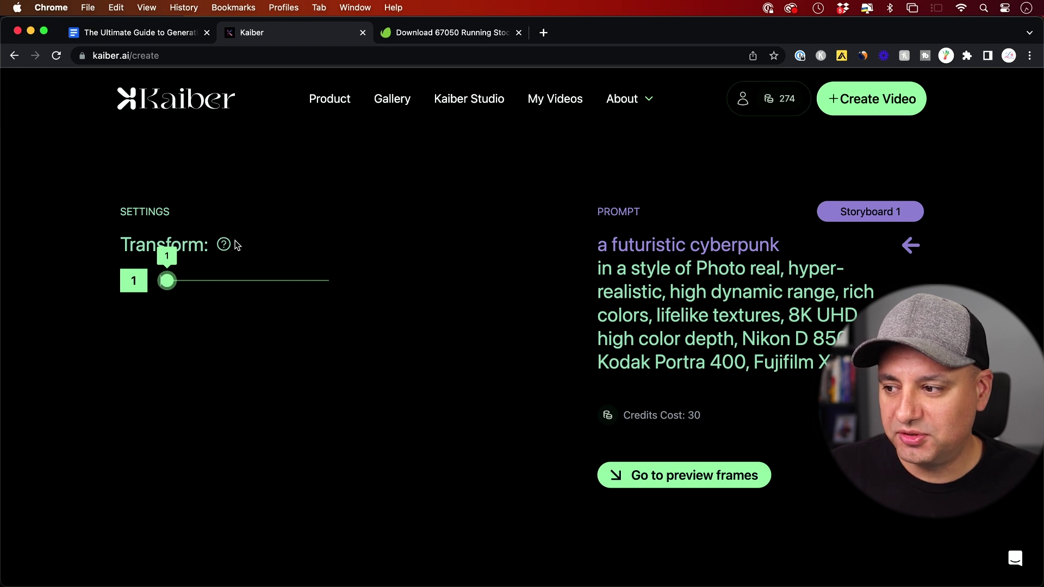
mouse_move(223, 252)
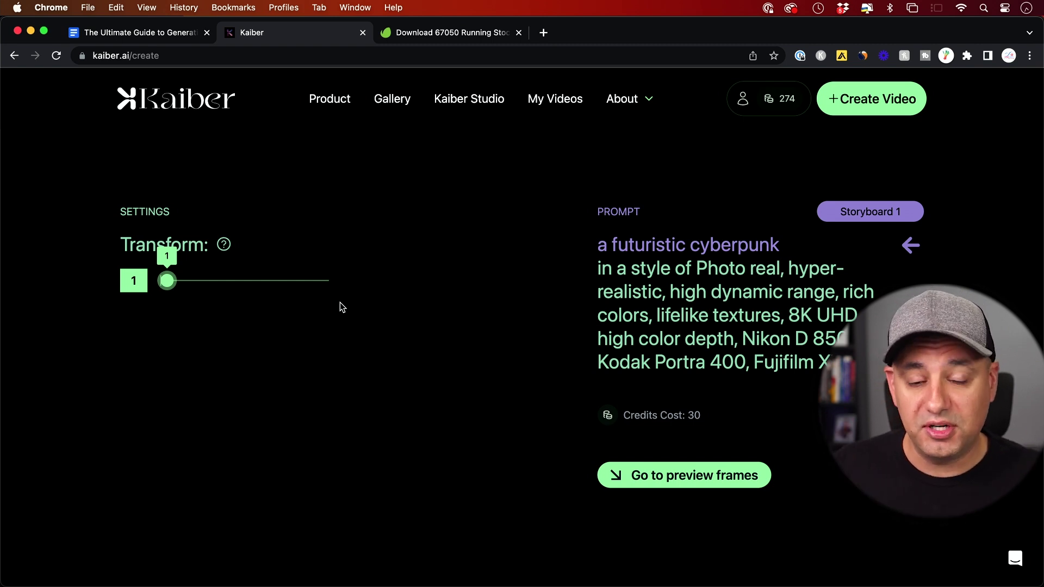
left_click(655, 482)
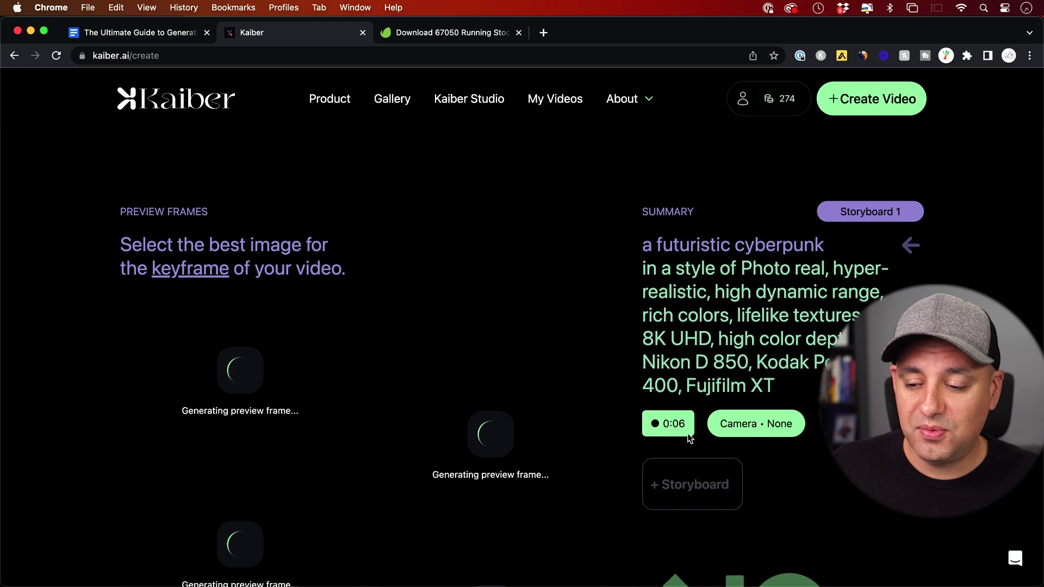
- Check My Videos, where the new cyberpunk video is listed as still being crafted
scroll(656, 424, "down", 1)
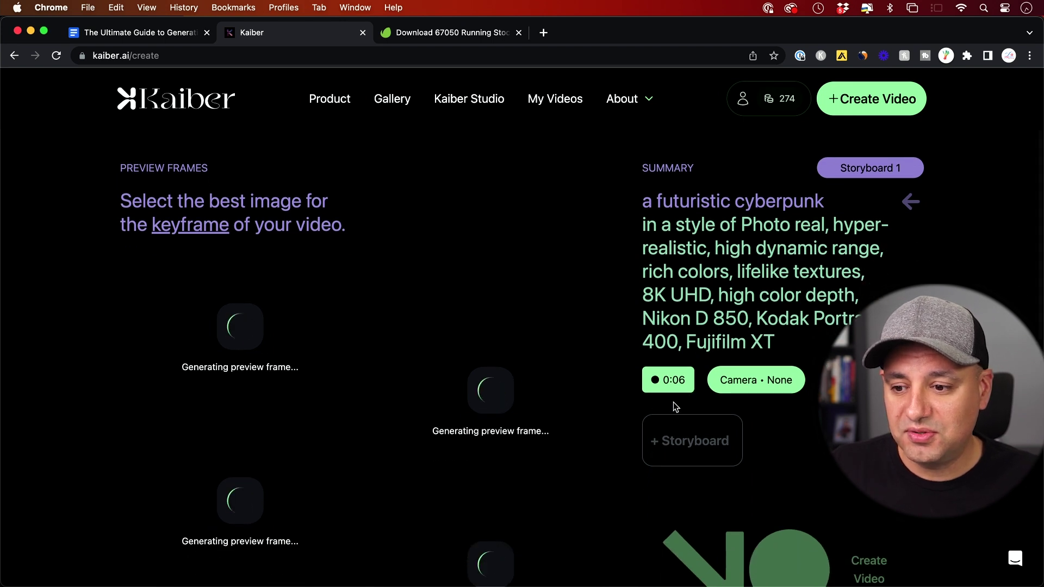
scroll(673, 403, "down", 1)
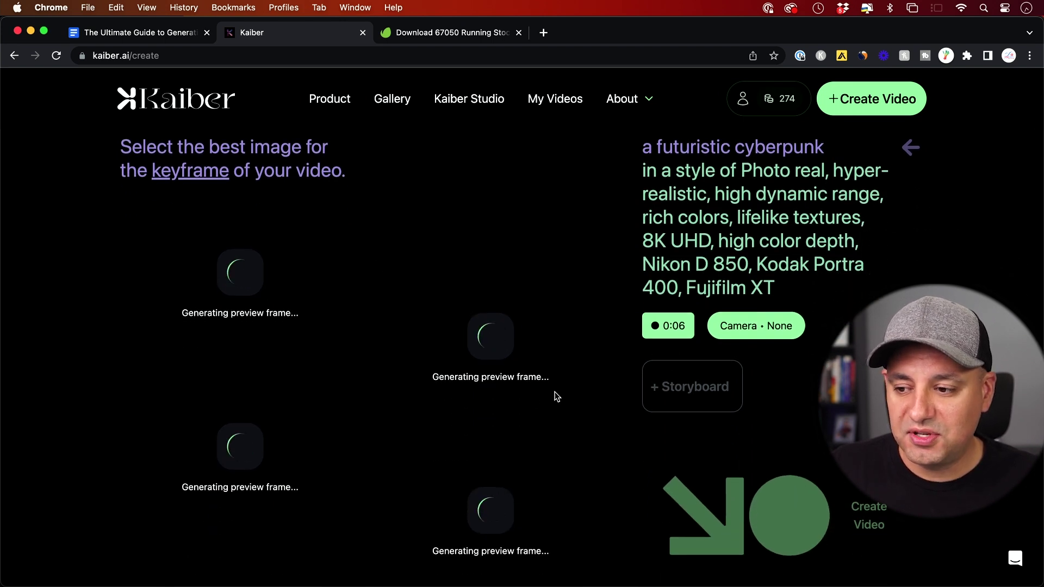
scroll(589, 401, "down", 1)
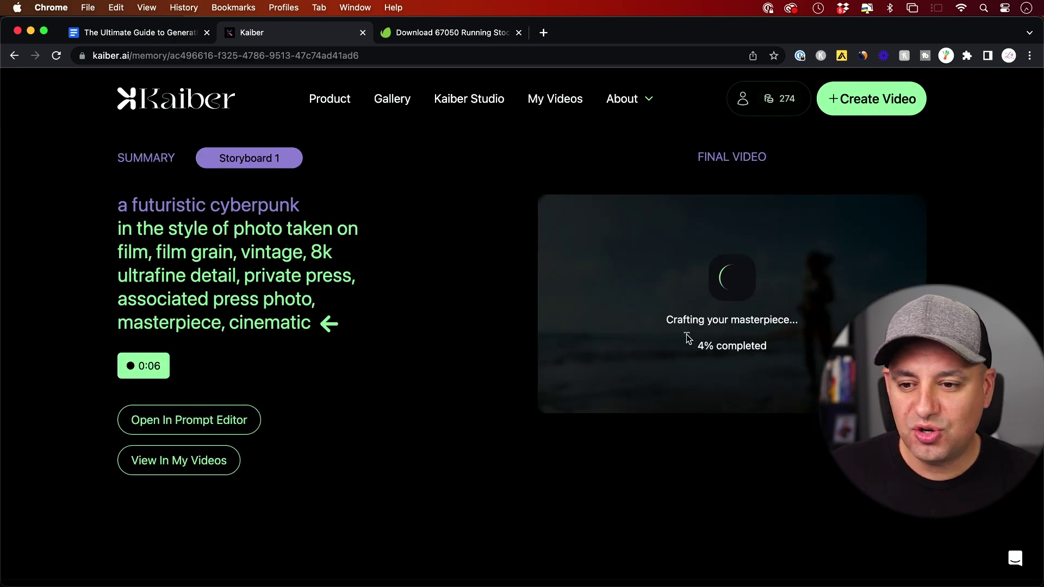
left_click(549, 106)
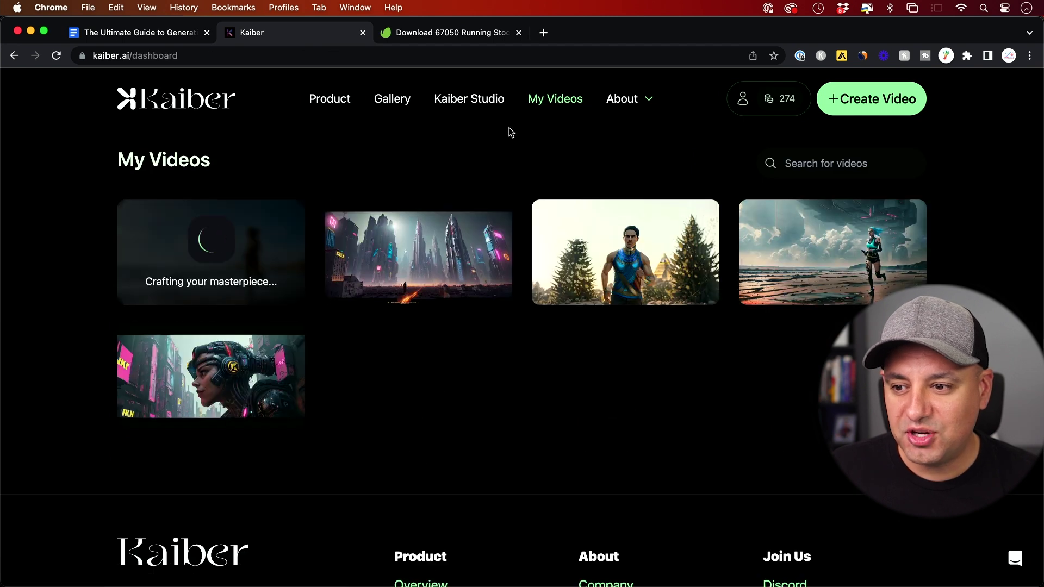
- Download the futuristic cyberpunk runner video and preview the original man running.mp4 clip
mouse_move(870, 283)
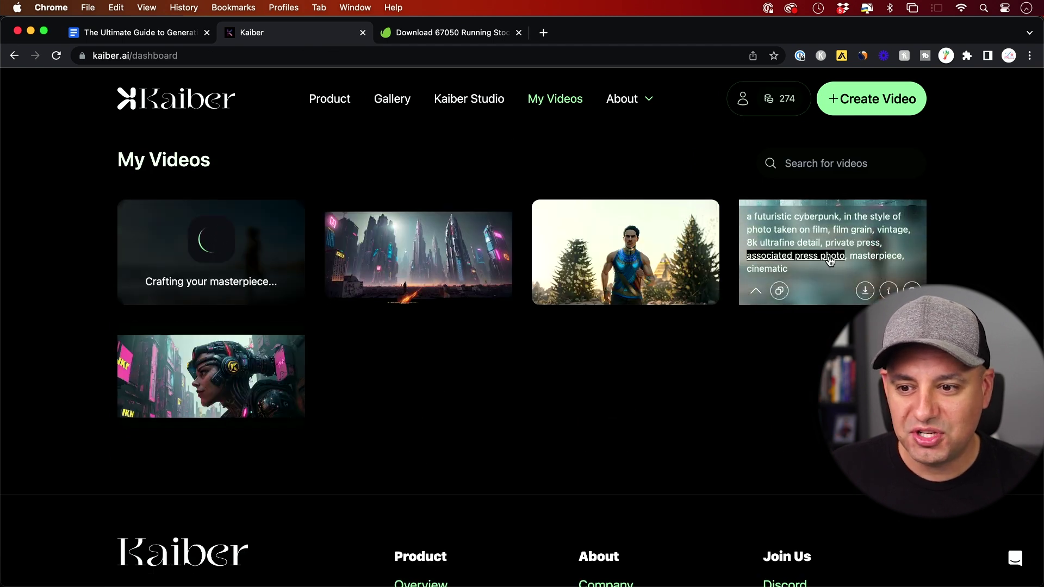
left_click(864, 290)
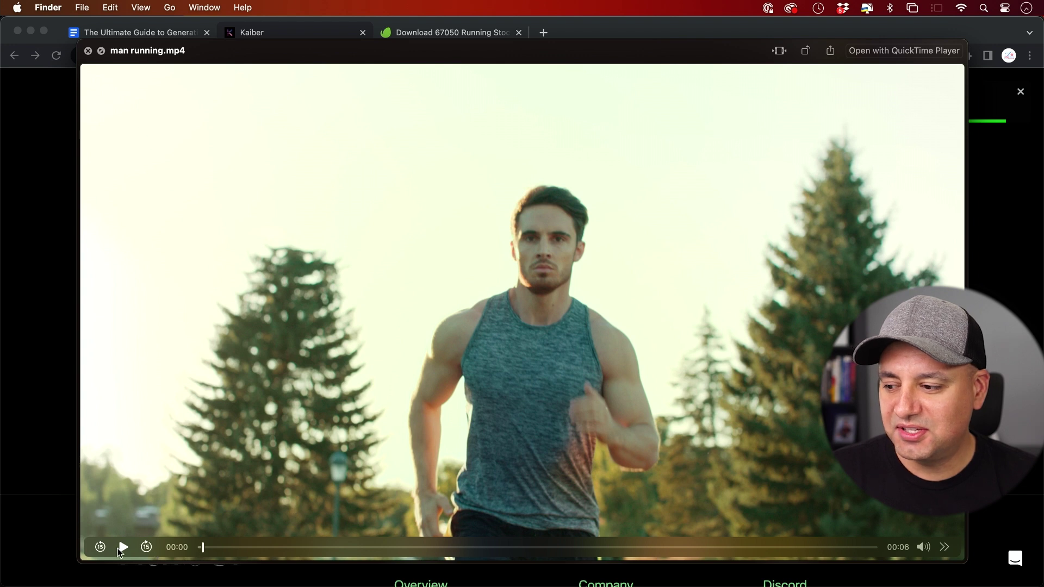
left_click(122, 548)
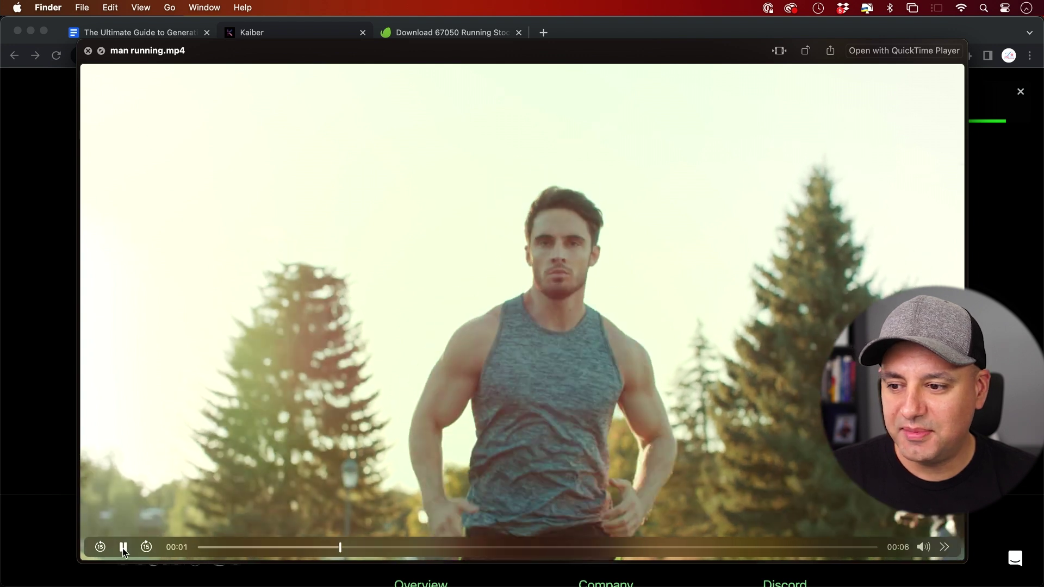
left_click(19, 347)
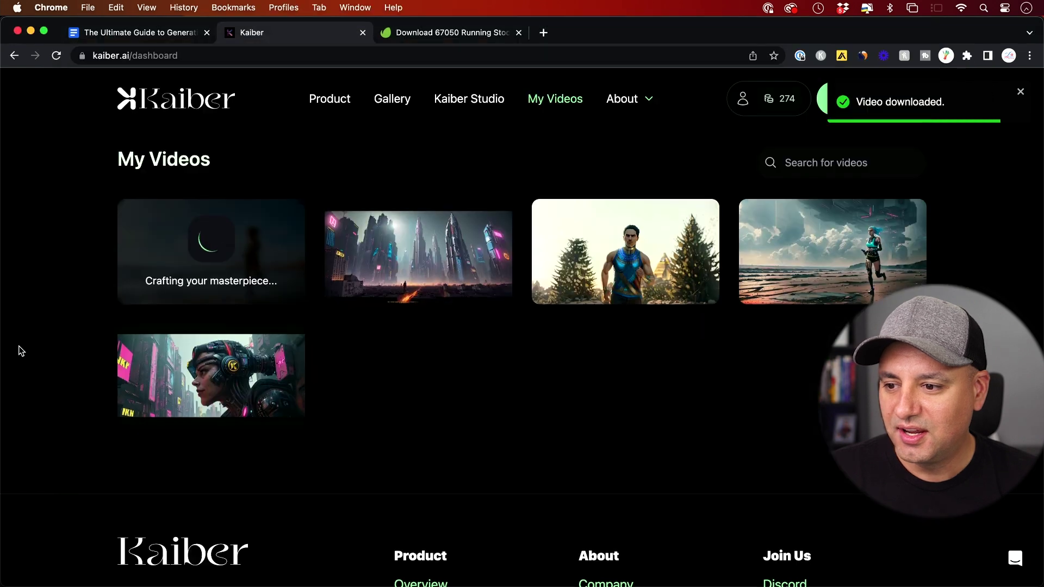
- Download the Egyptian warrior video, play it in QuickTime, and rewind it to the start
mouse_move(605, 270)
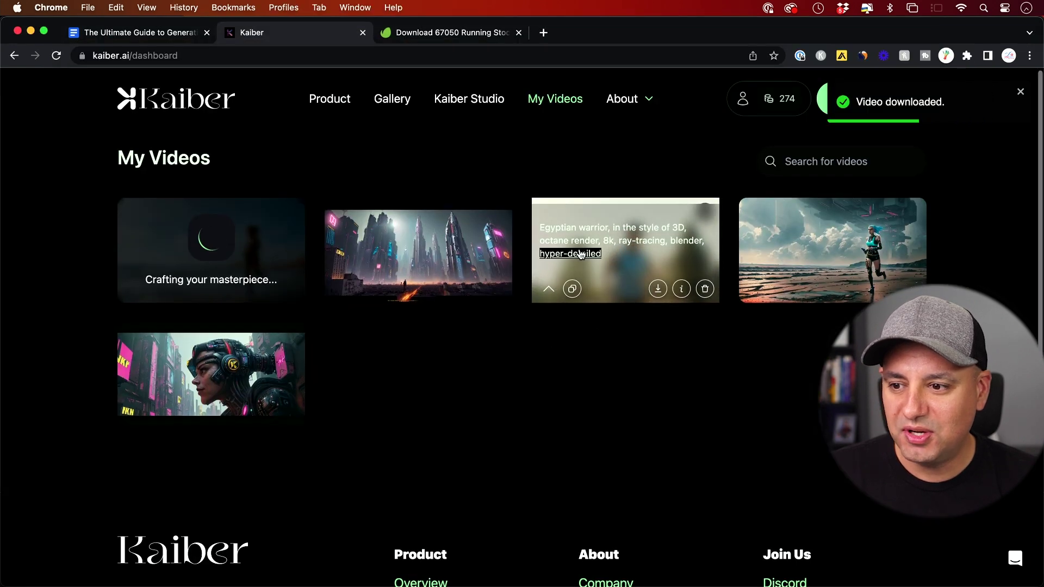
left_click(658, 289)
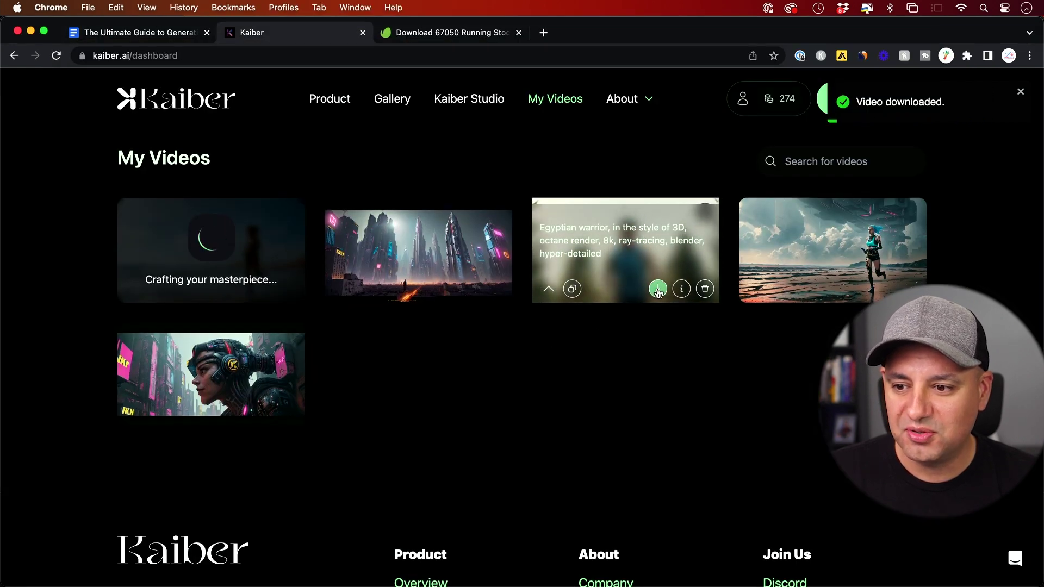
key("space")
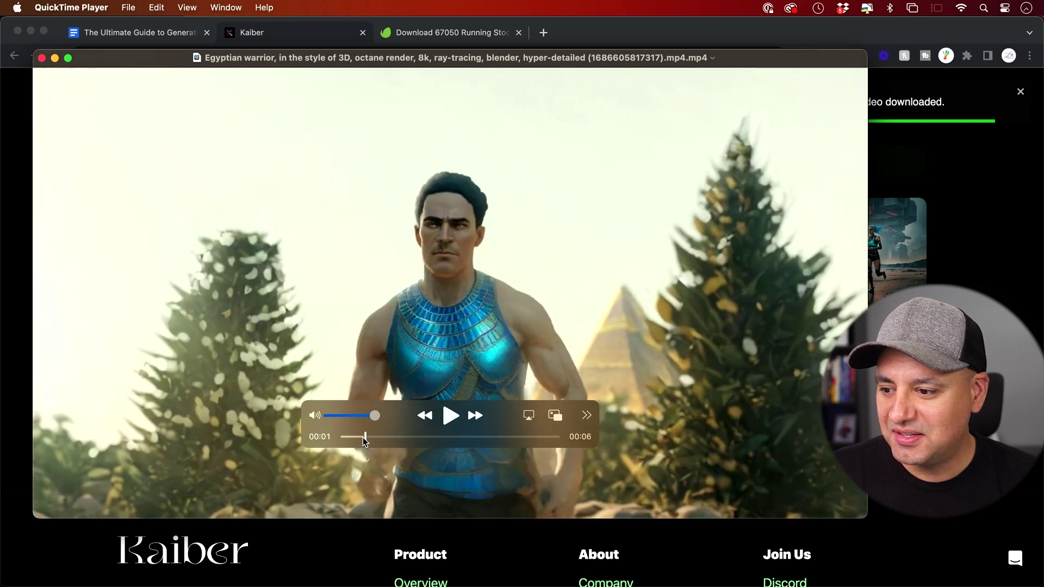
left_click_drag(364, 437, 341, 438)
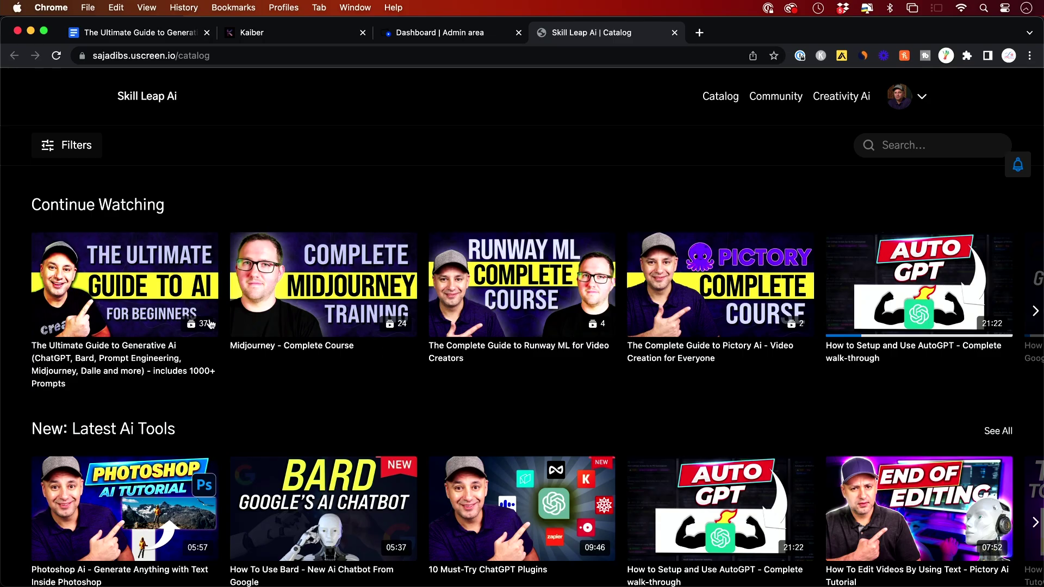
- Look through the Midjourney – Complete Course page, selecting its title and scrolling down
left_click(117, 290)
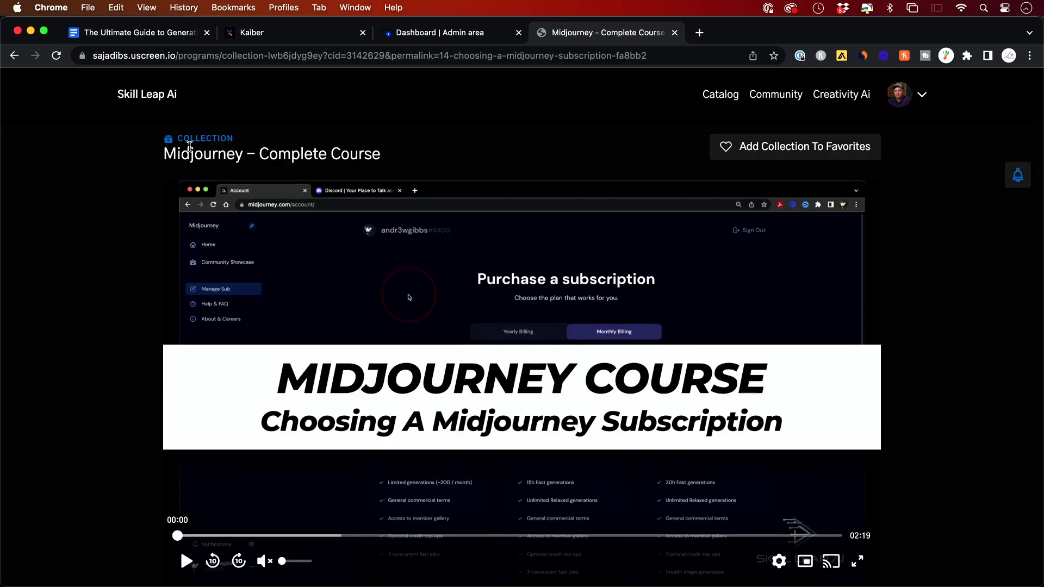
left_click_drag(156, 155, 425, 159)
scroll(102, 240, "down", 15)
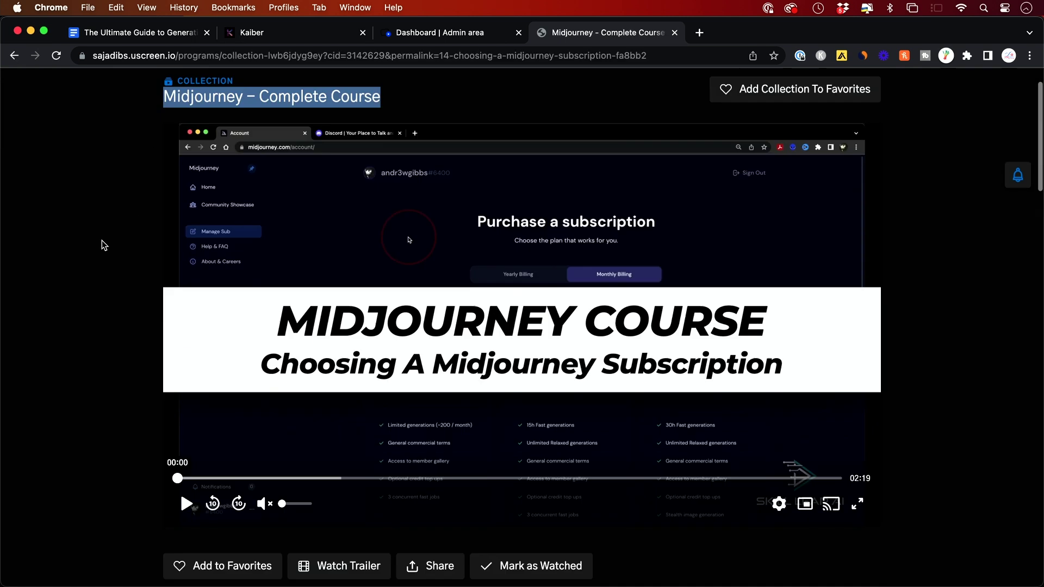
scroll(102, 240, "down", 10)
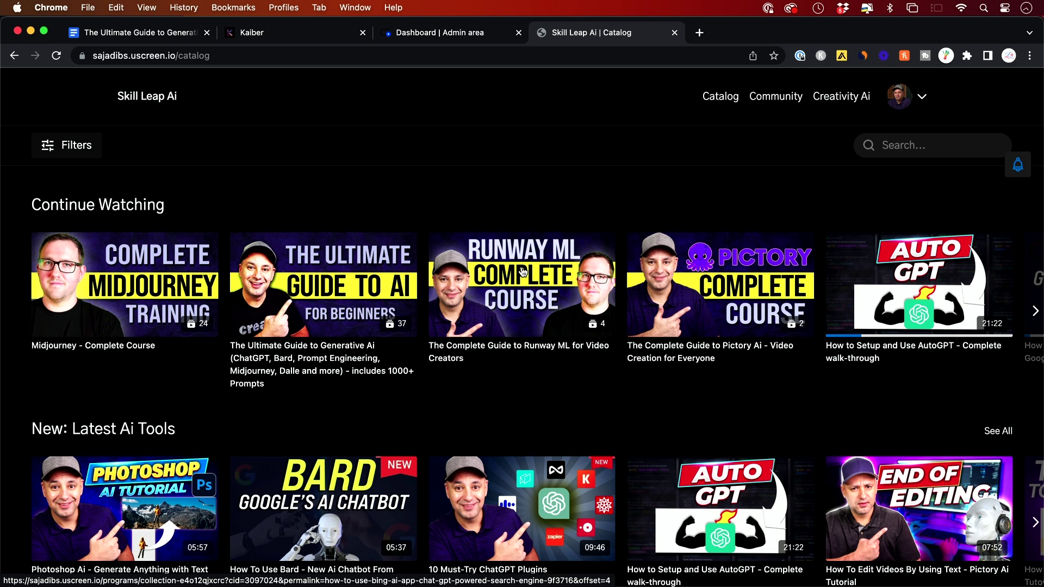
- Open The Ultimate Guide to Generative Ai course and scroll through its lesson list
left_click(324, 283)
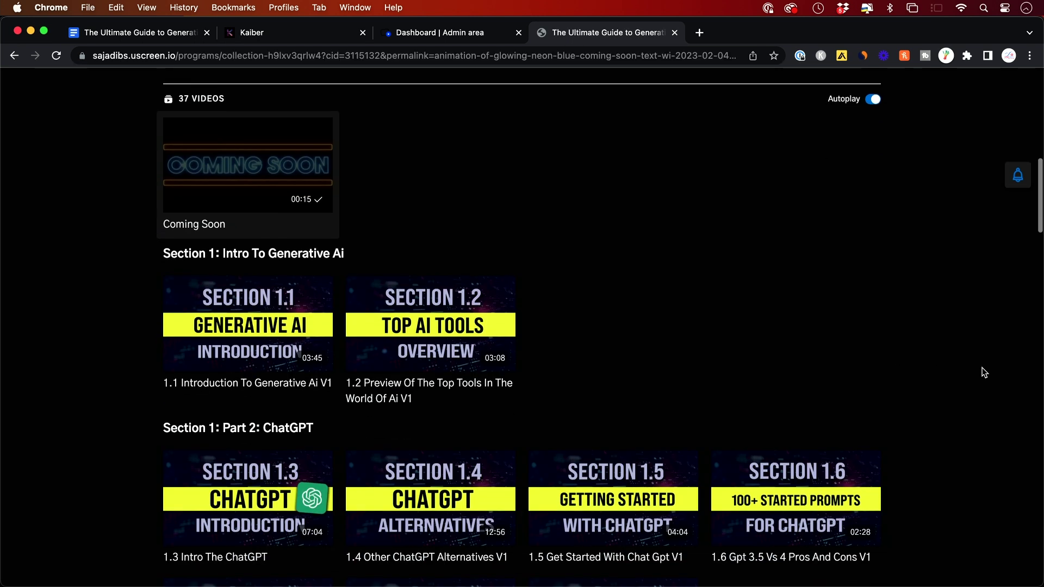
scroll(978, 370, "down", 5)
scroll(954, 367, "down", 10)
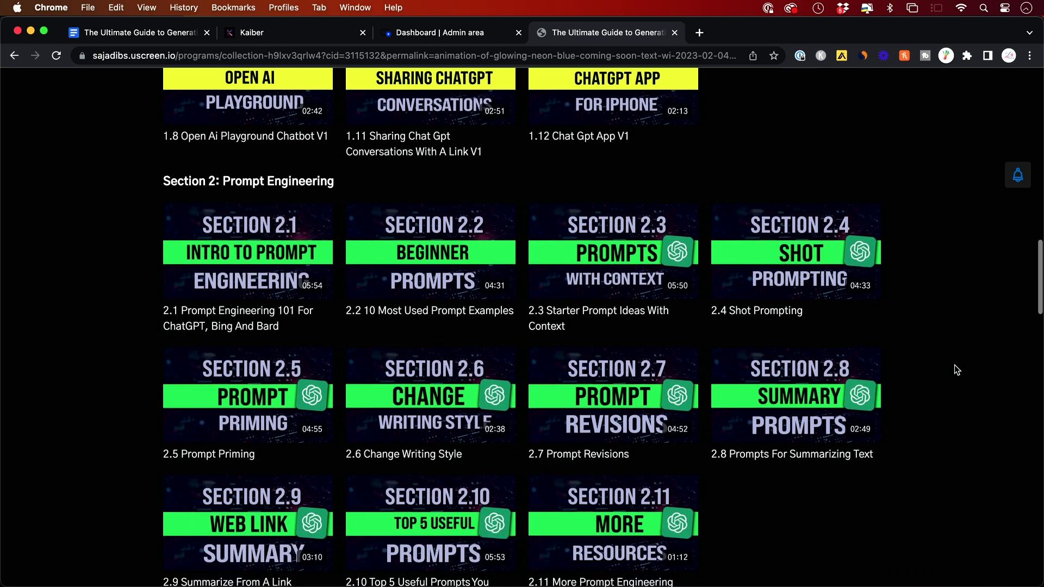
scroll(955, 368, "down", 10)
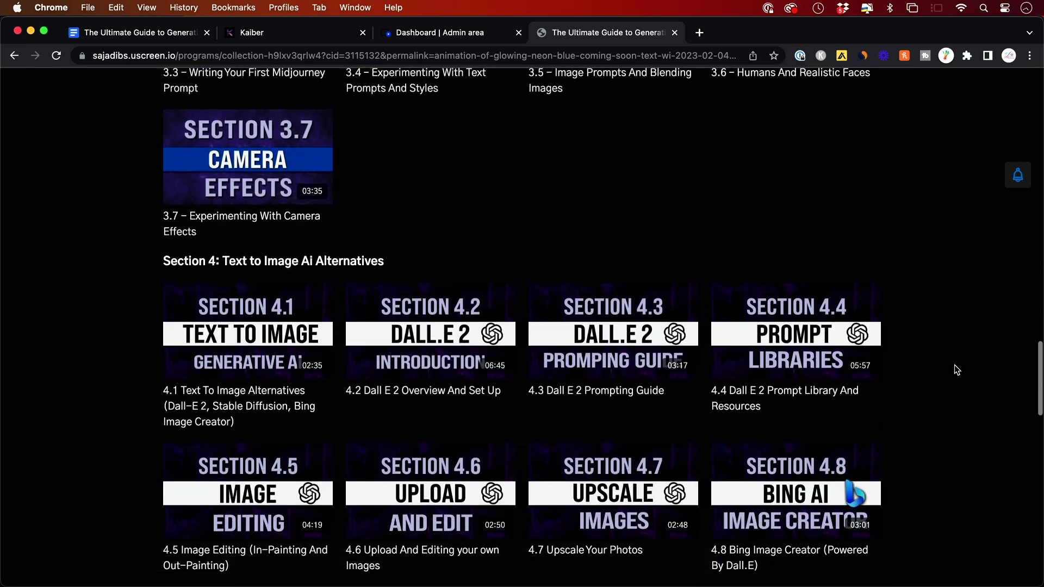
scroll(955, 369, "down", 4)
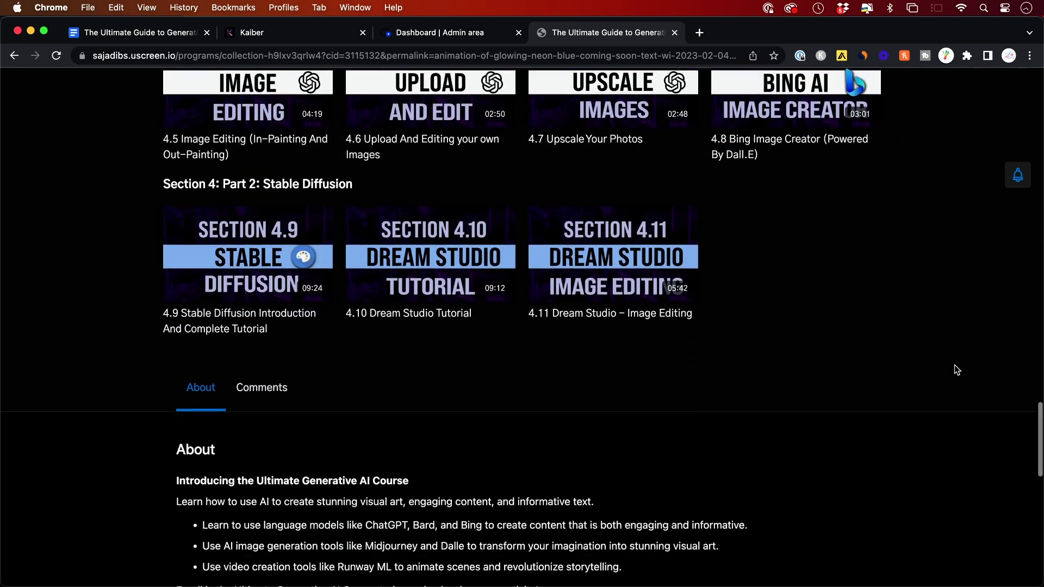